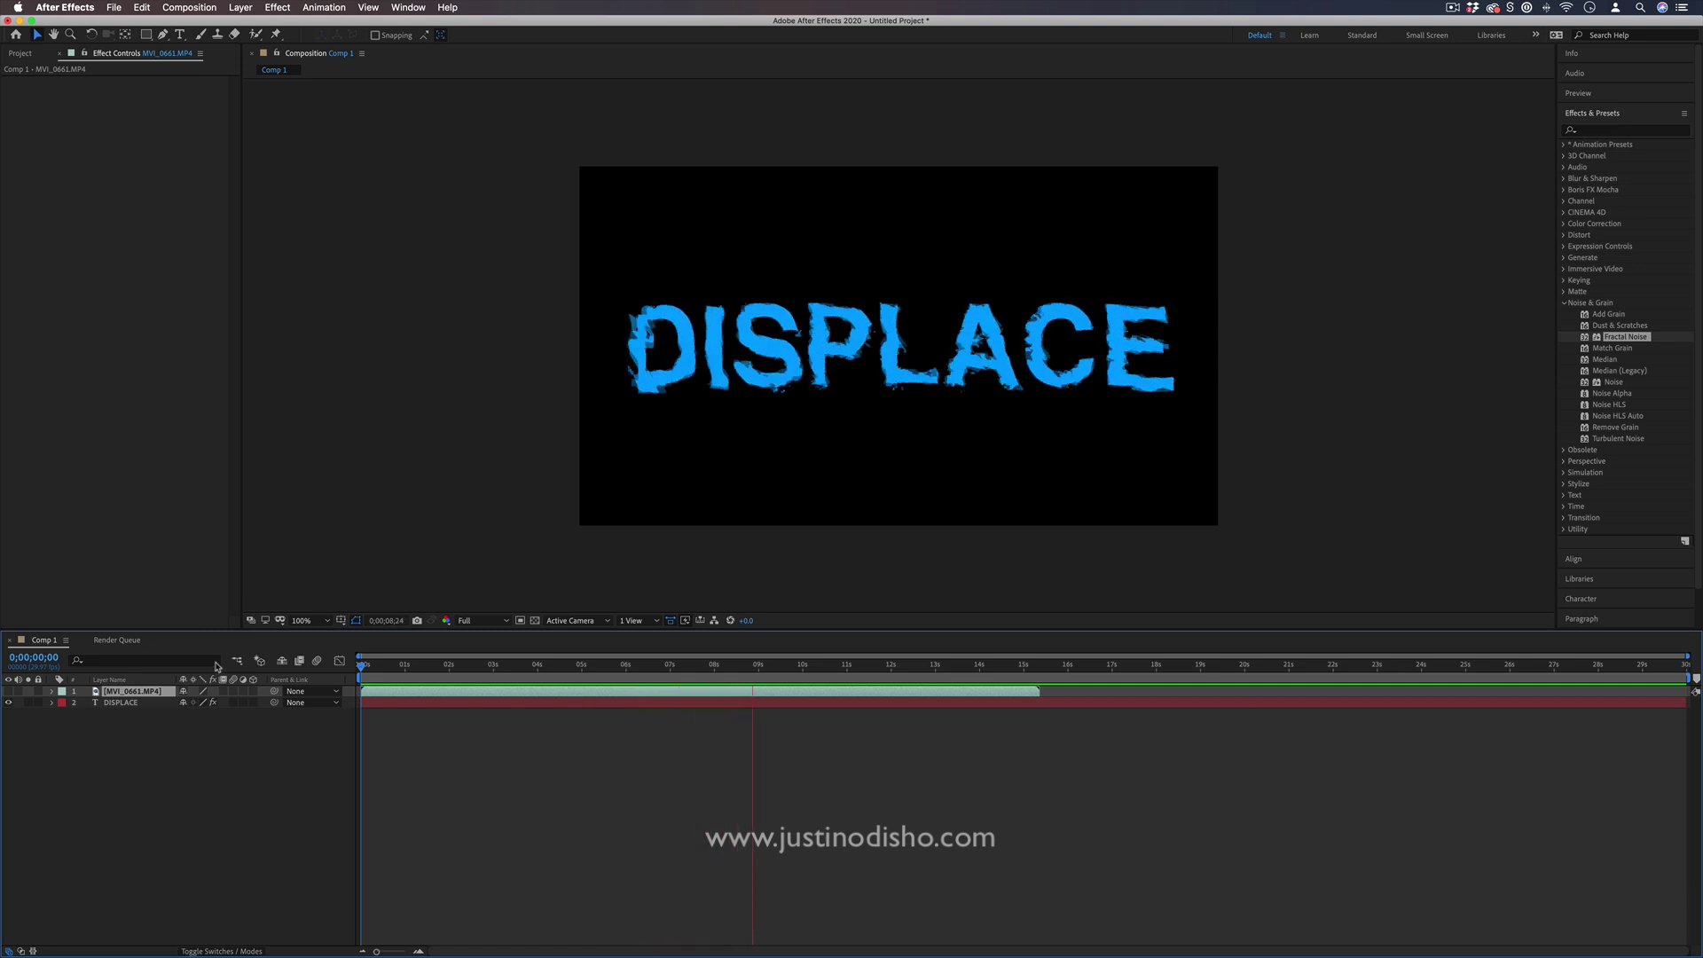
Stop the preview and select the DISPLACE text layer to show its Displacement Map settings.
key(space)
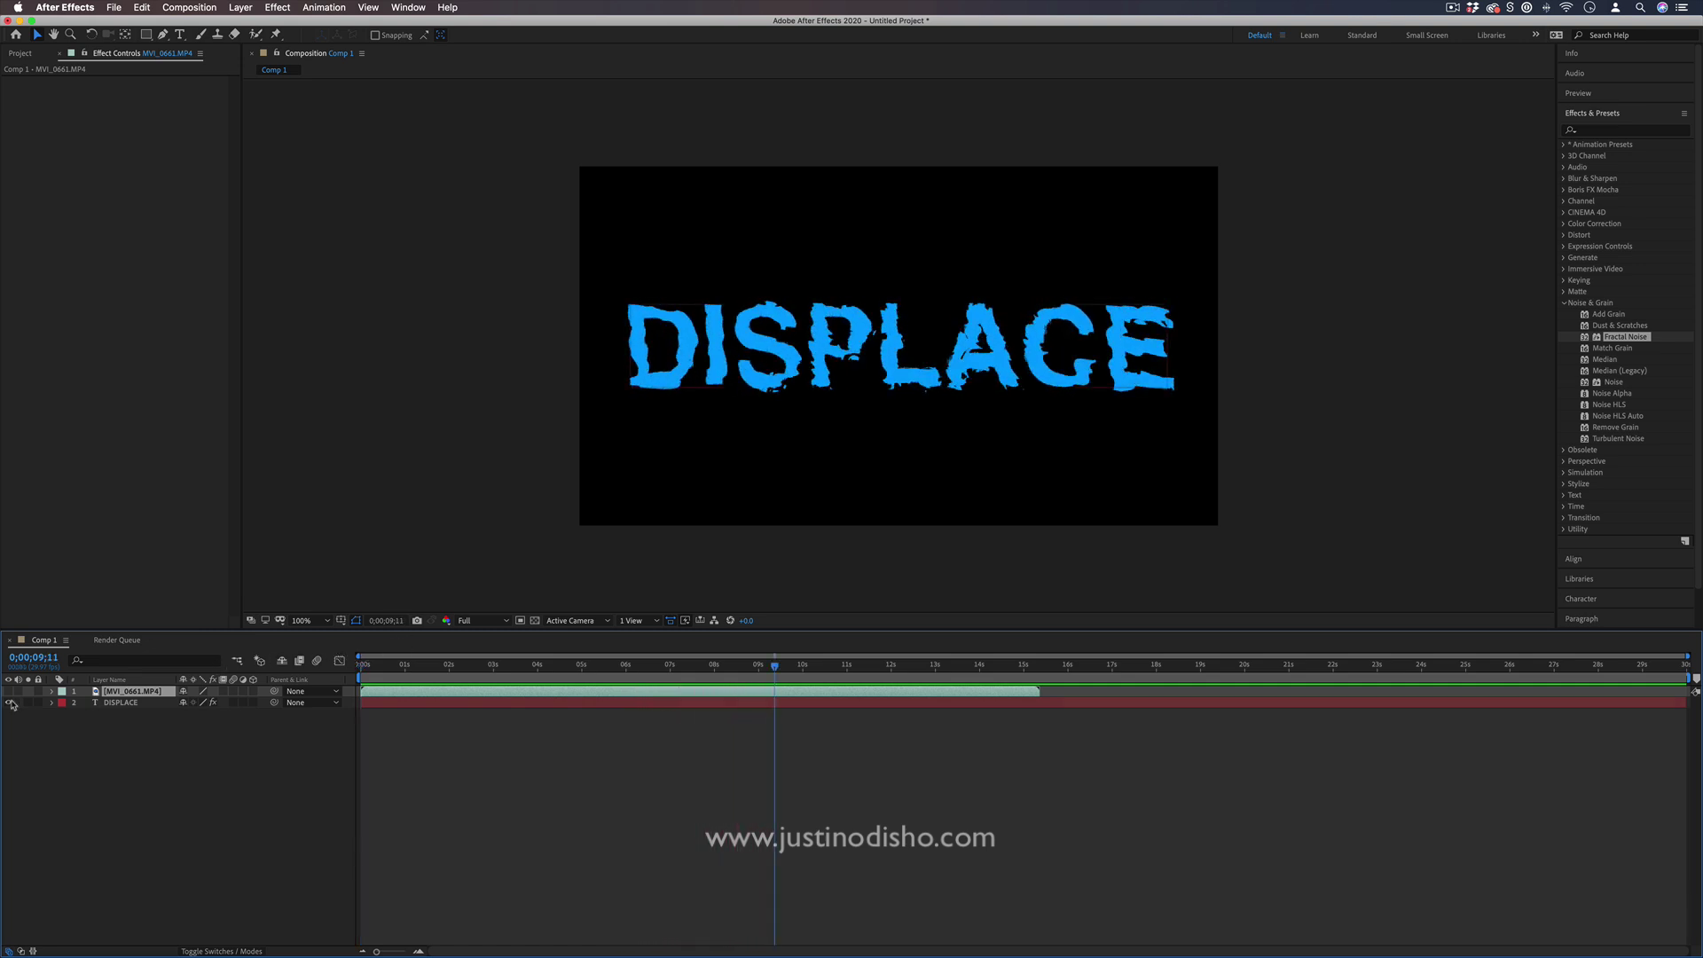
click(114, 702)
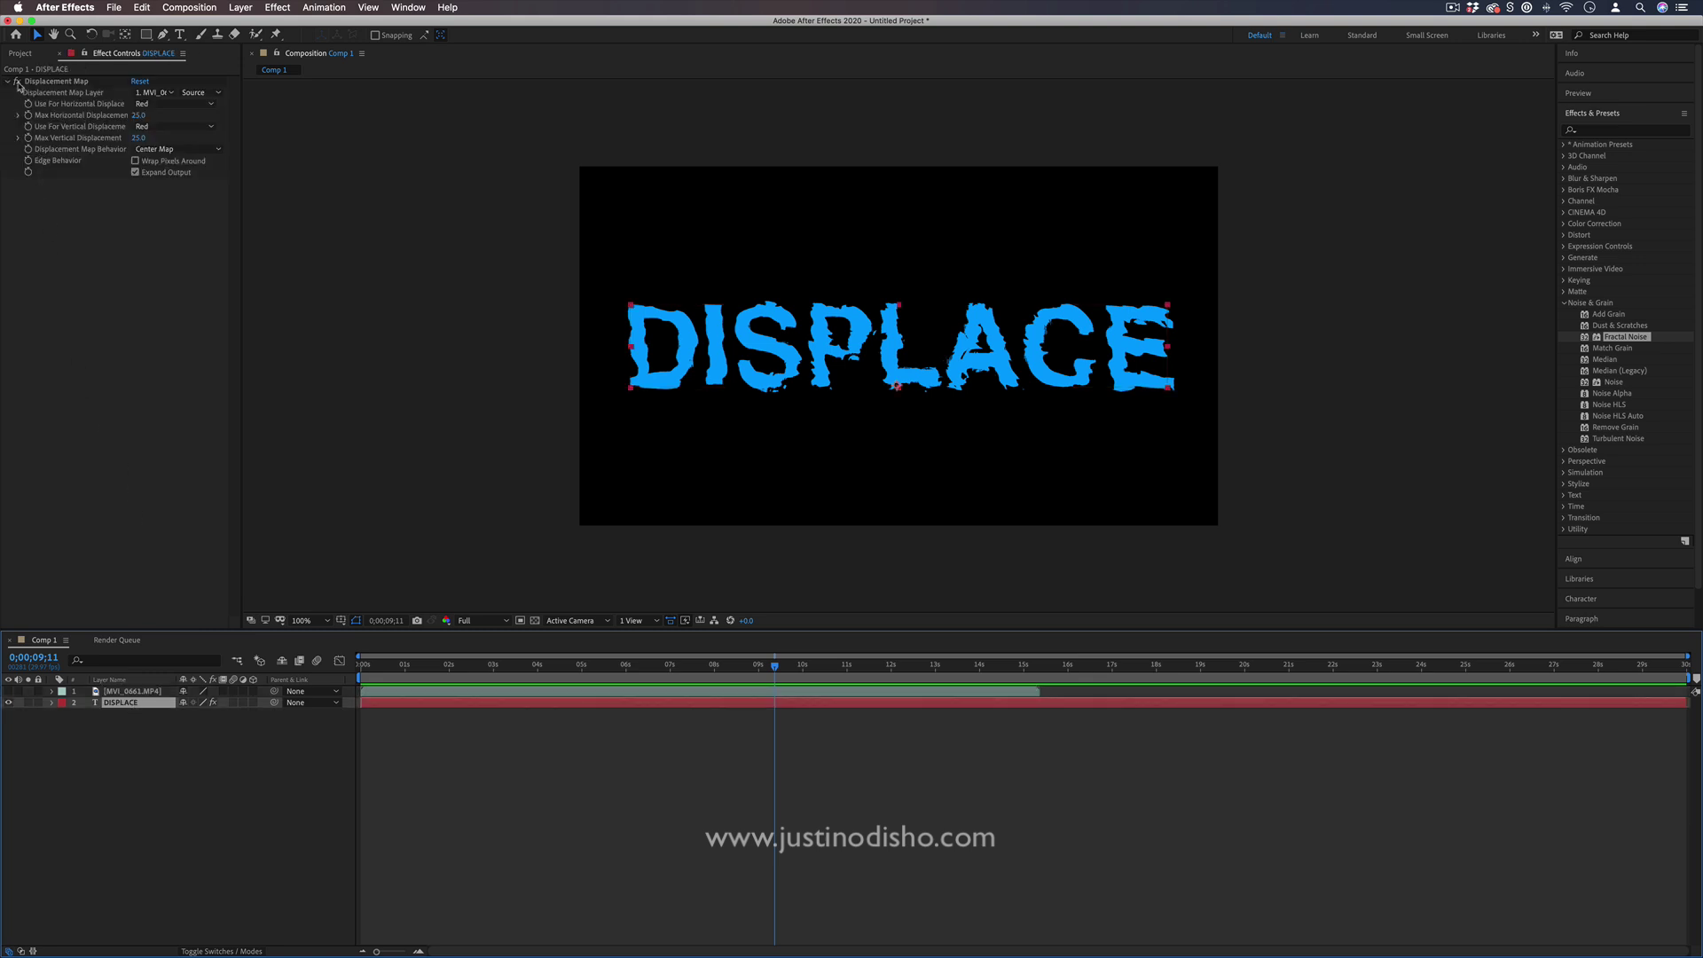
click(8, 691)
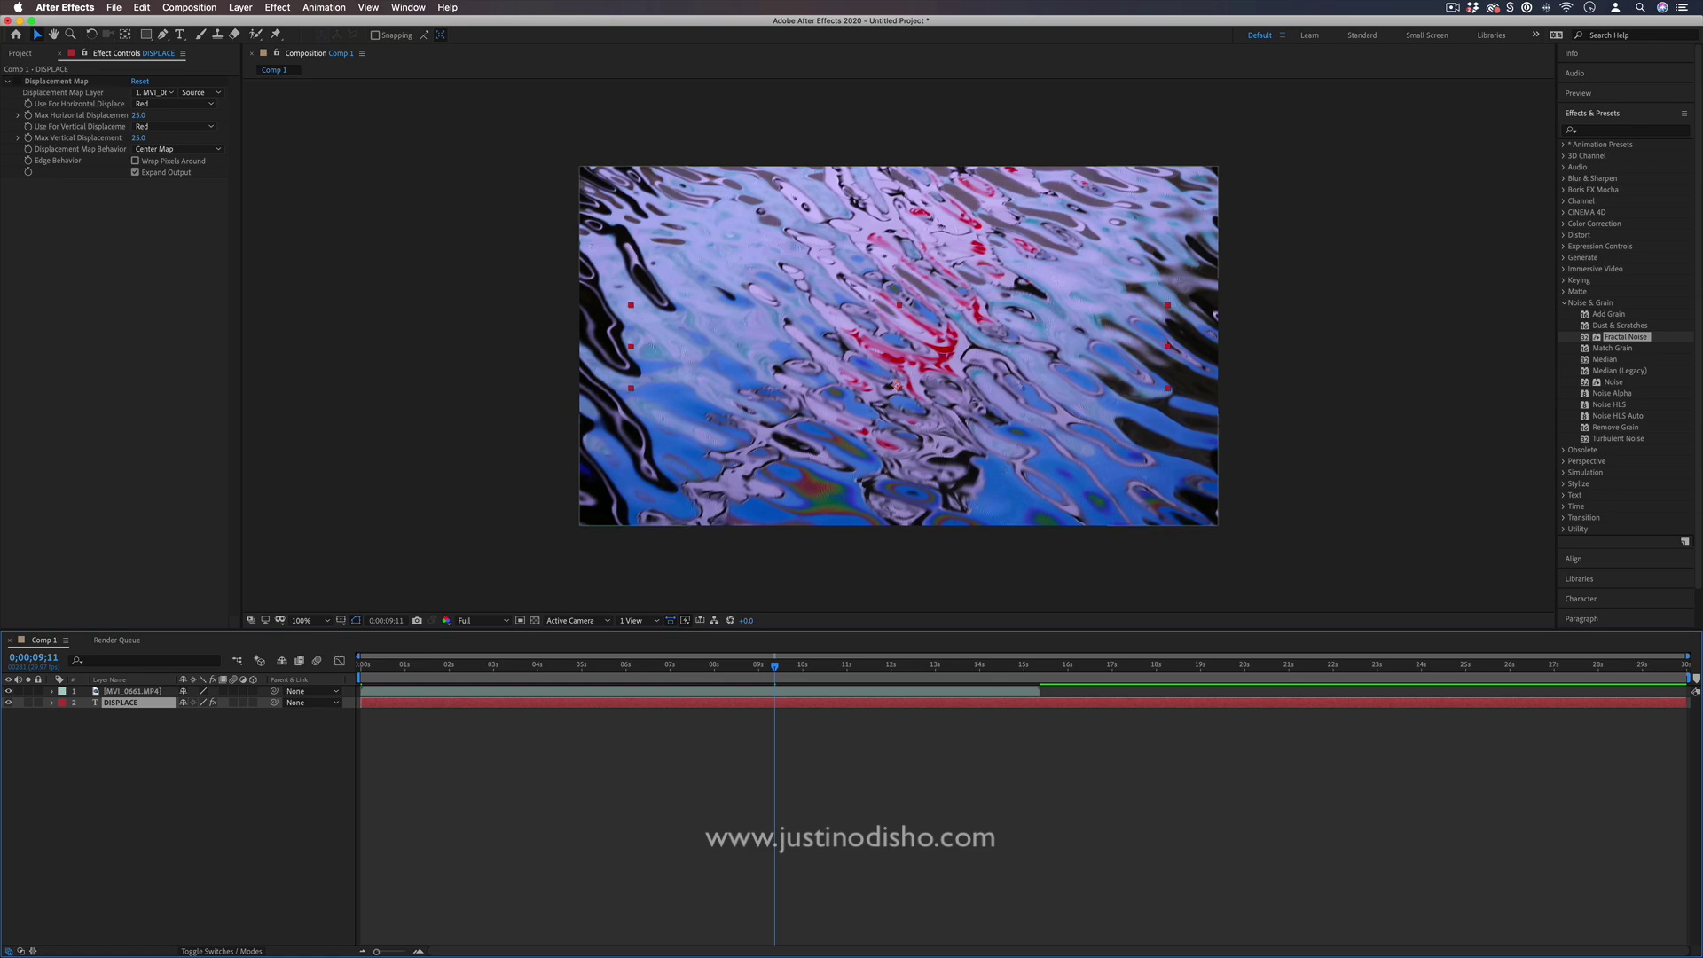
drag(774, 665, 506, 665)
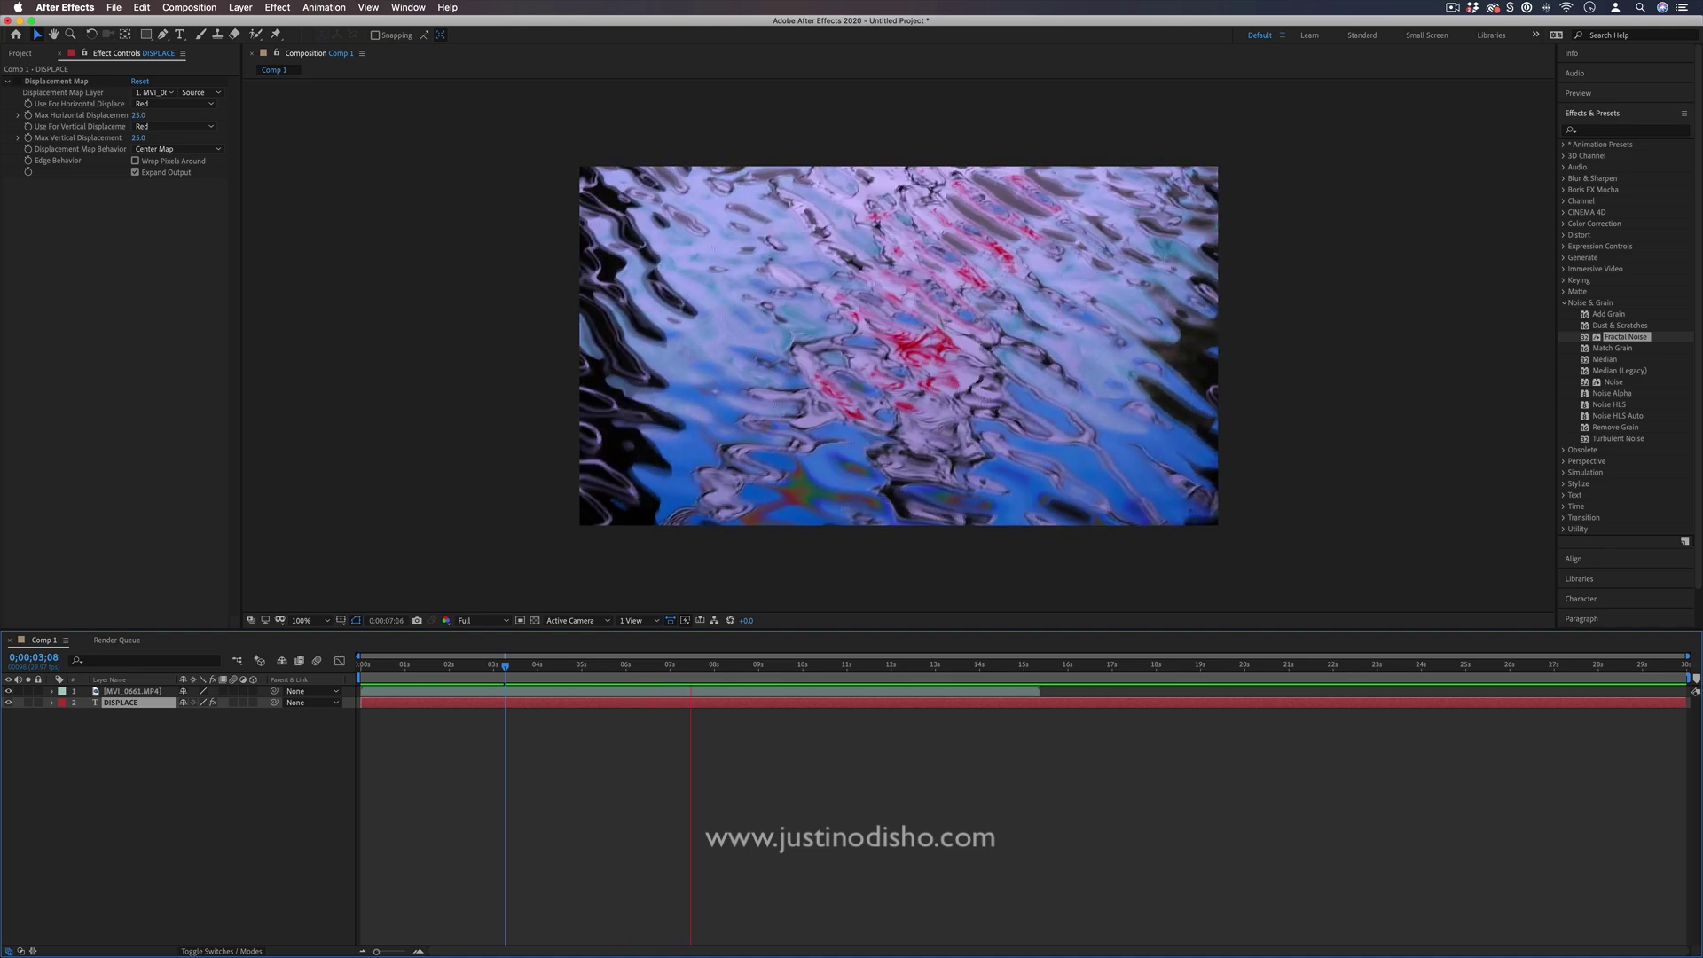
key(space)
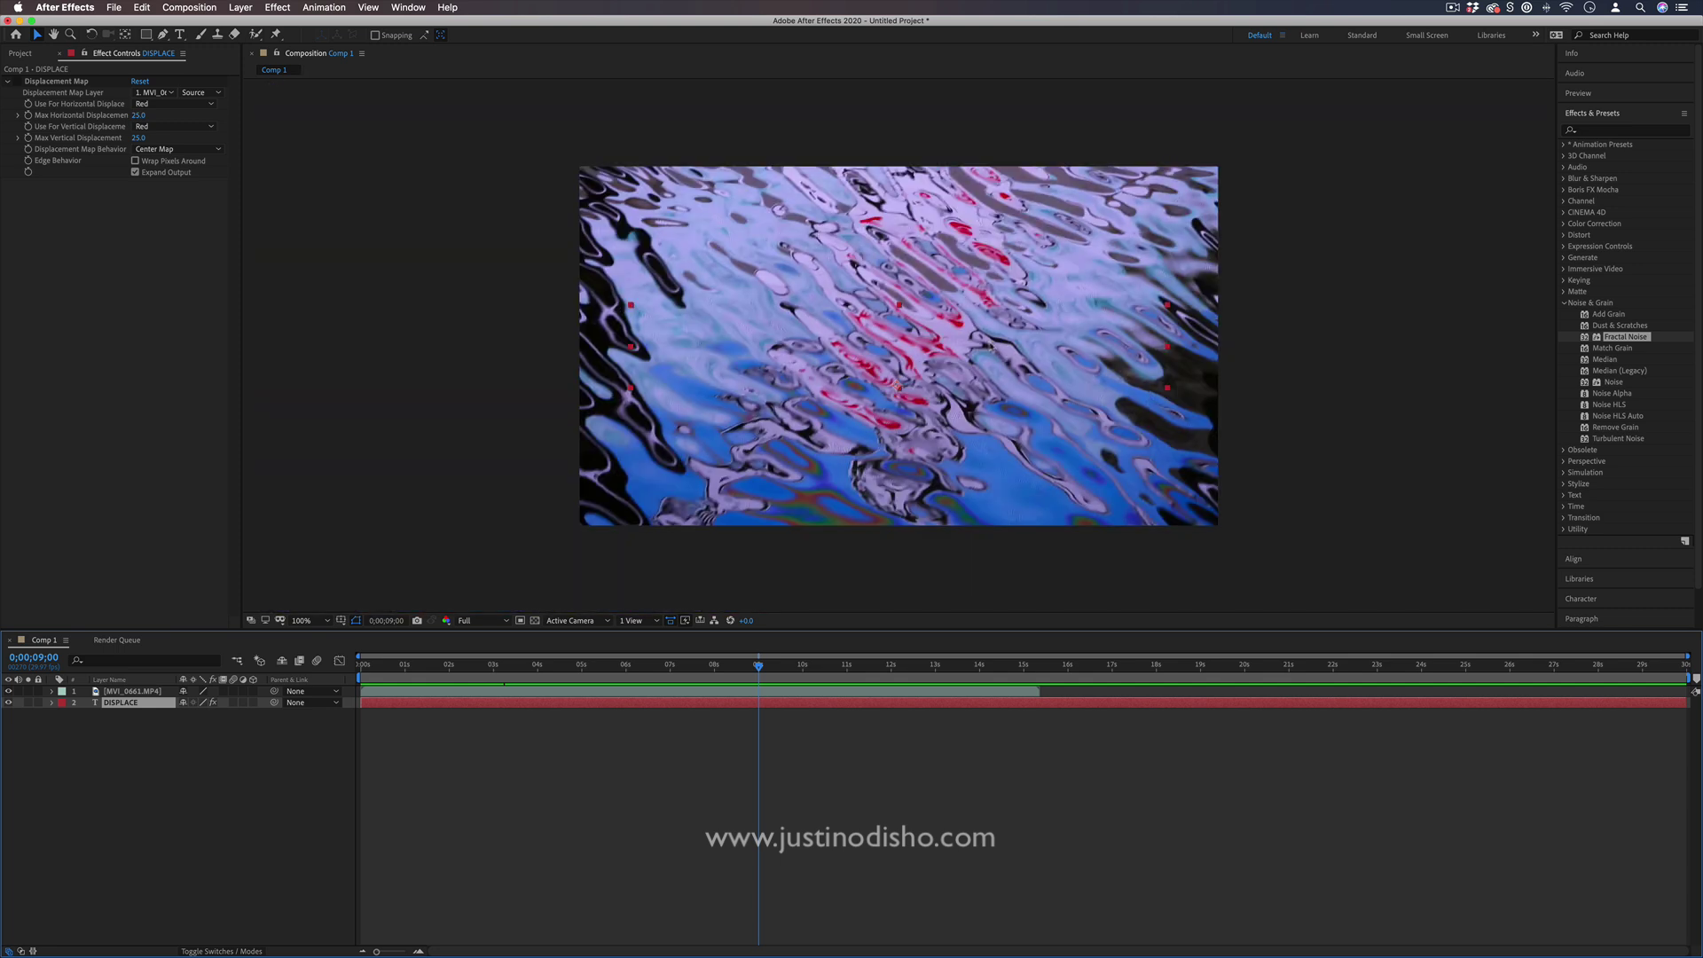
click(1644, 342)
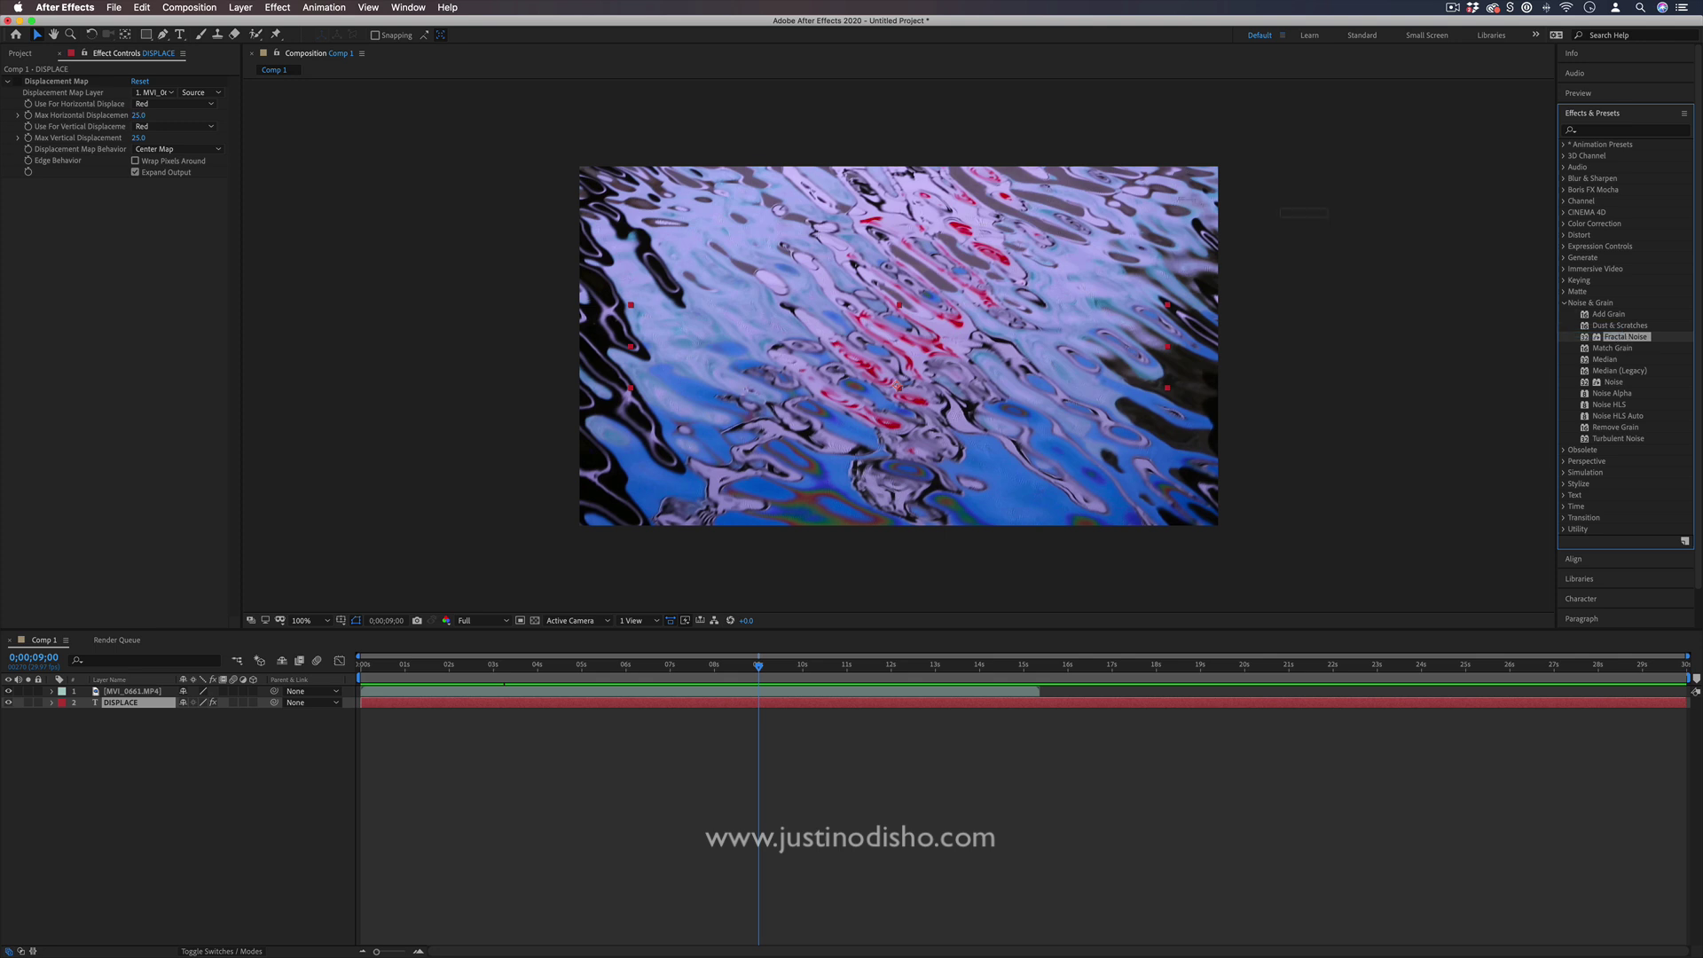
Apply Fractal Noise to the MVI_0661 footage and raise its Evolution past four revolutions.
double_click(1626, 337)
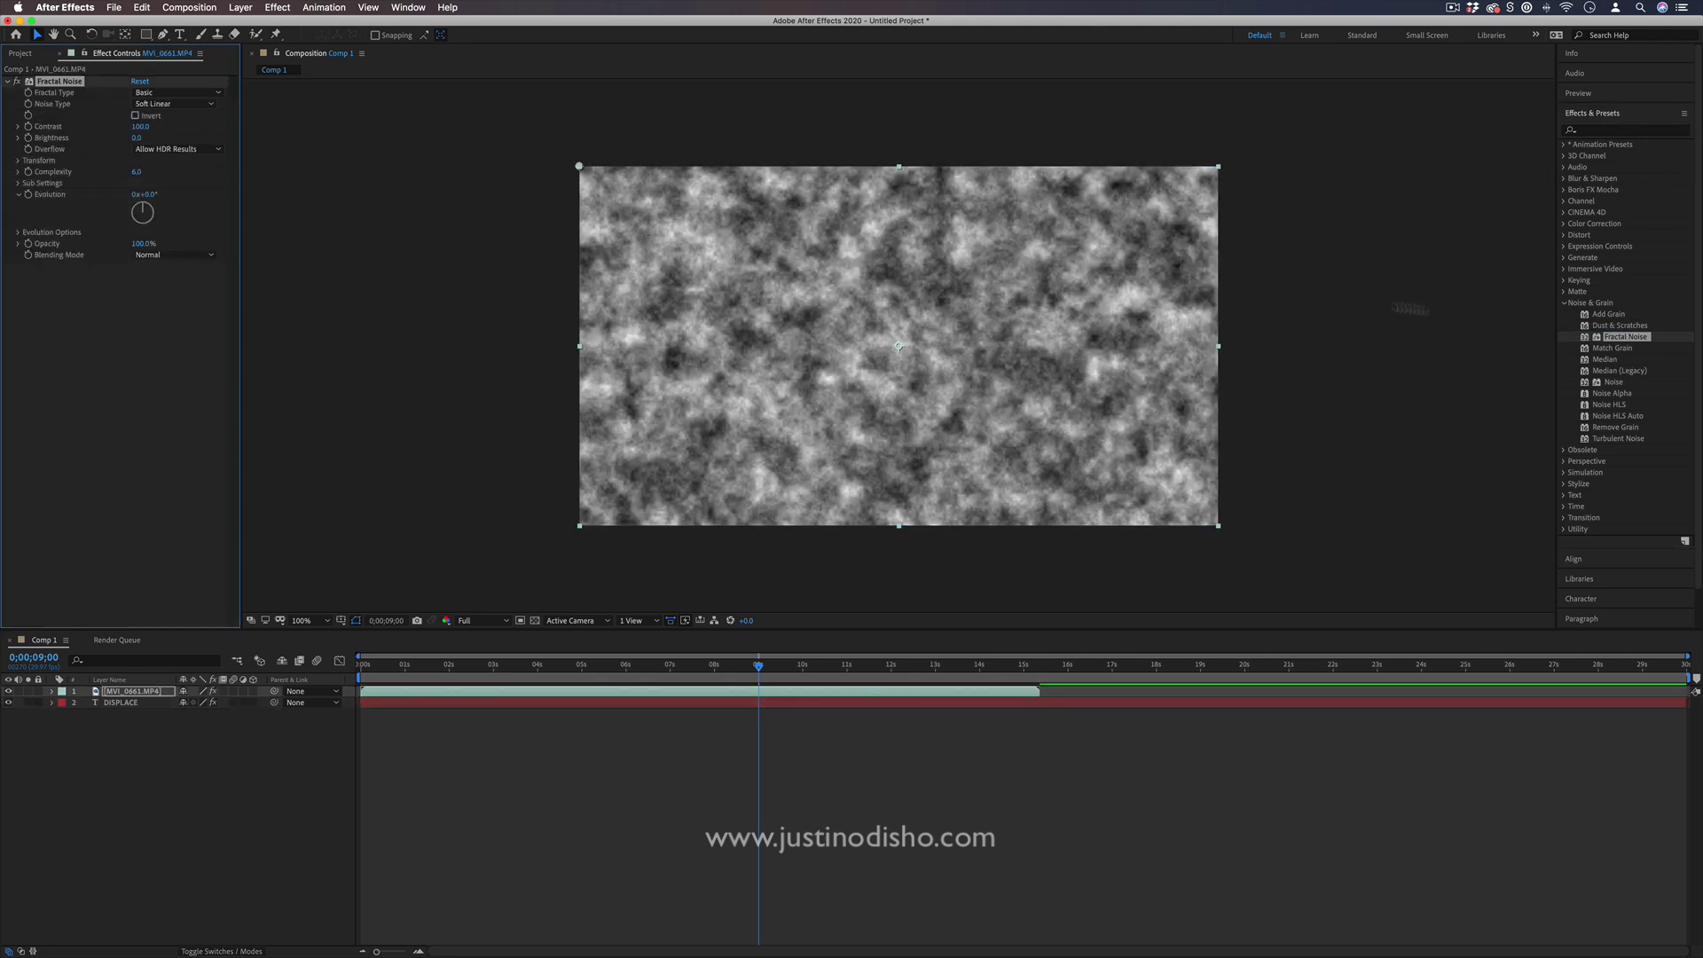
drag(136, 216, 373, 222)
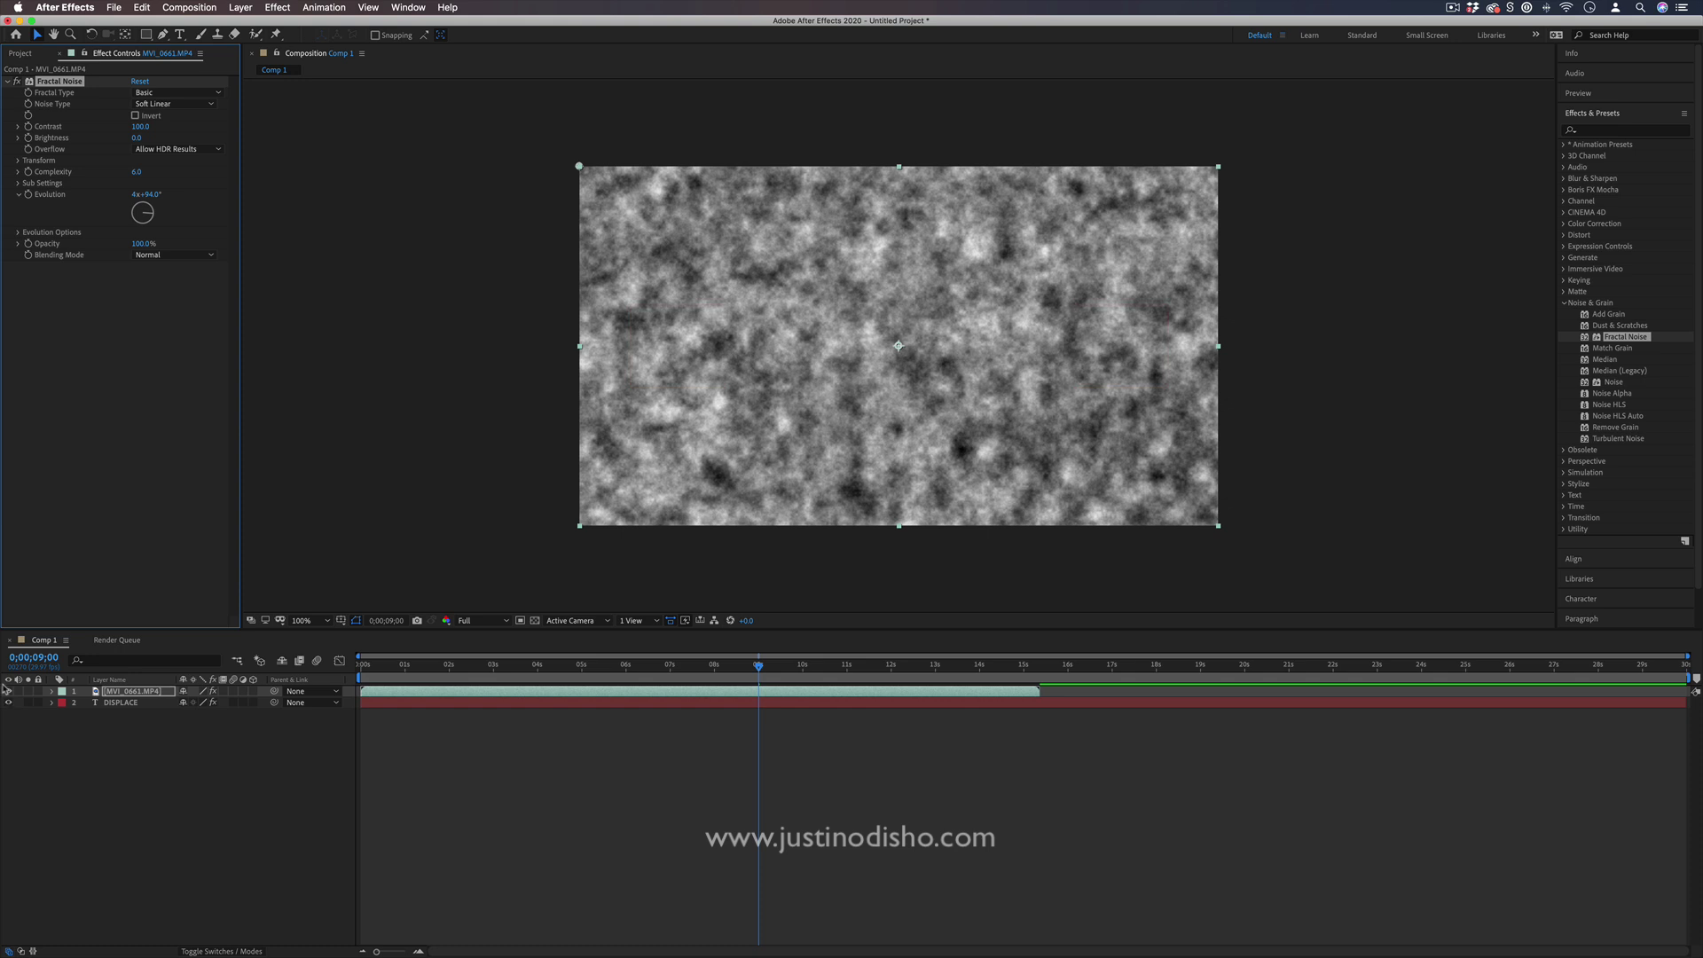
Delete the existing layers and create a new text layer reading DISPLACE.
key(Delete)
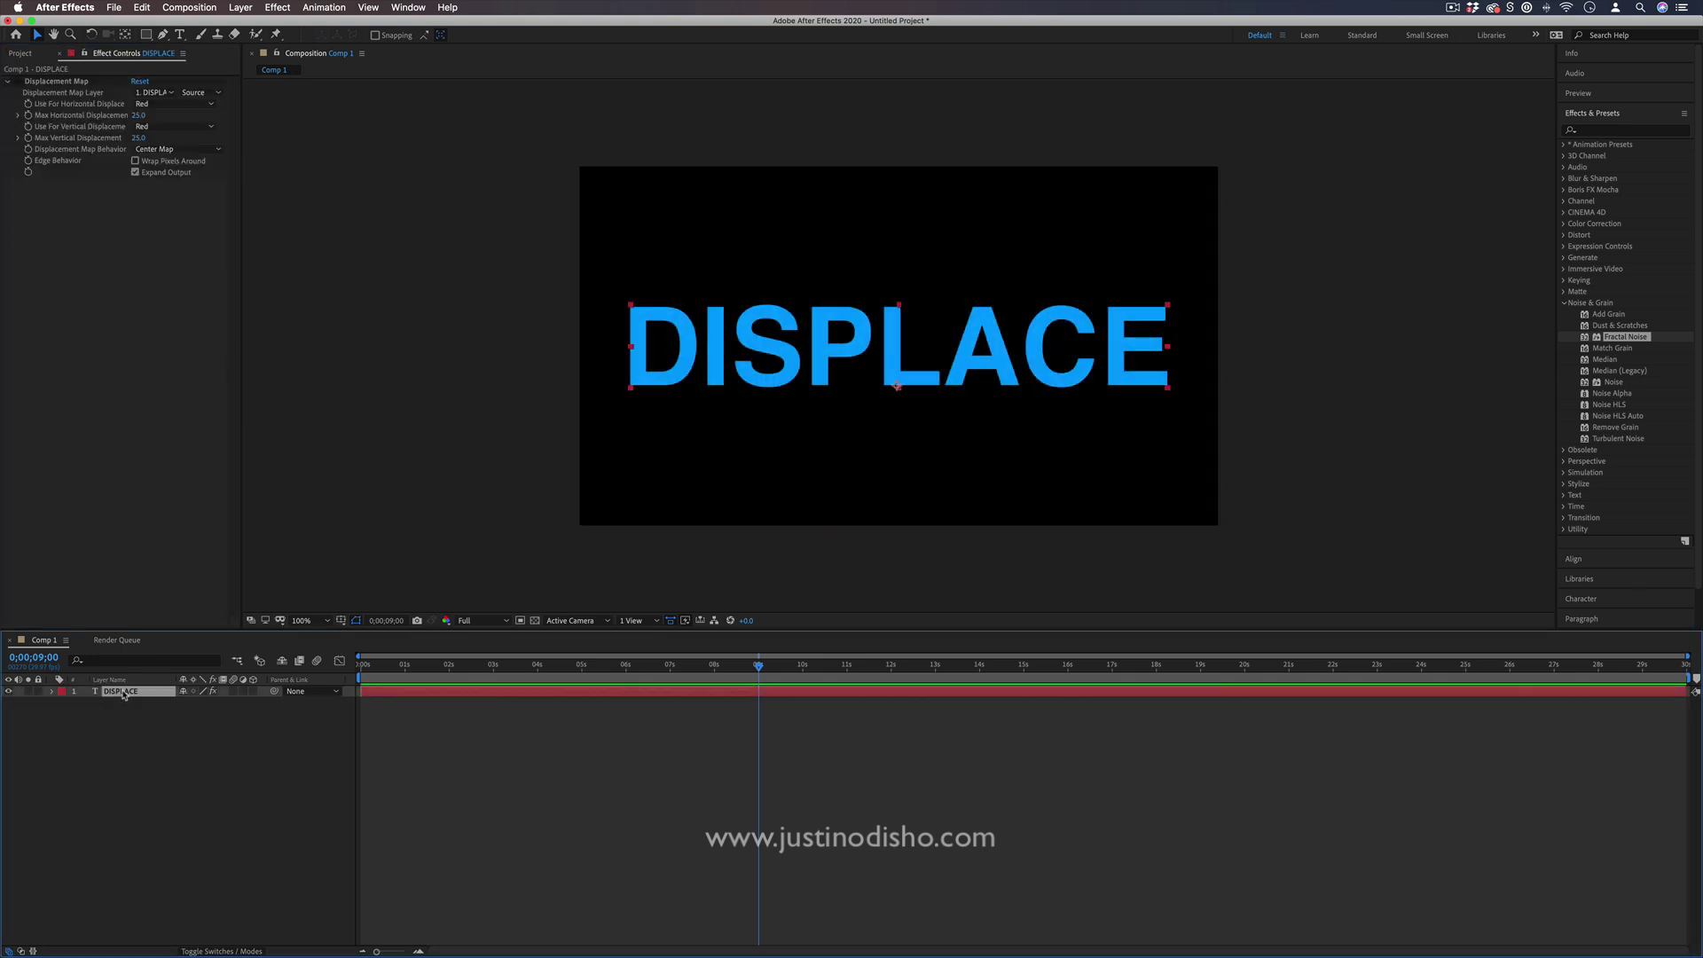
key(Delete)
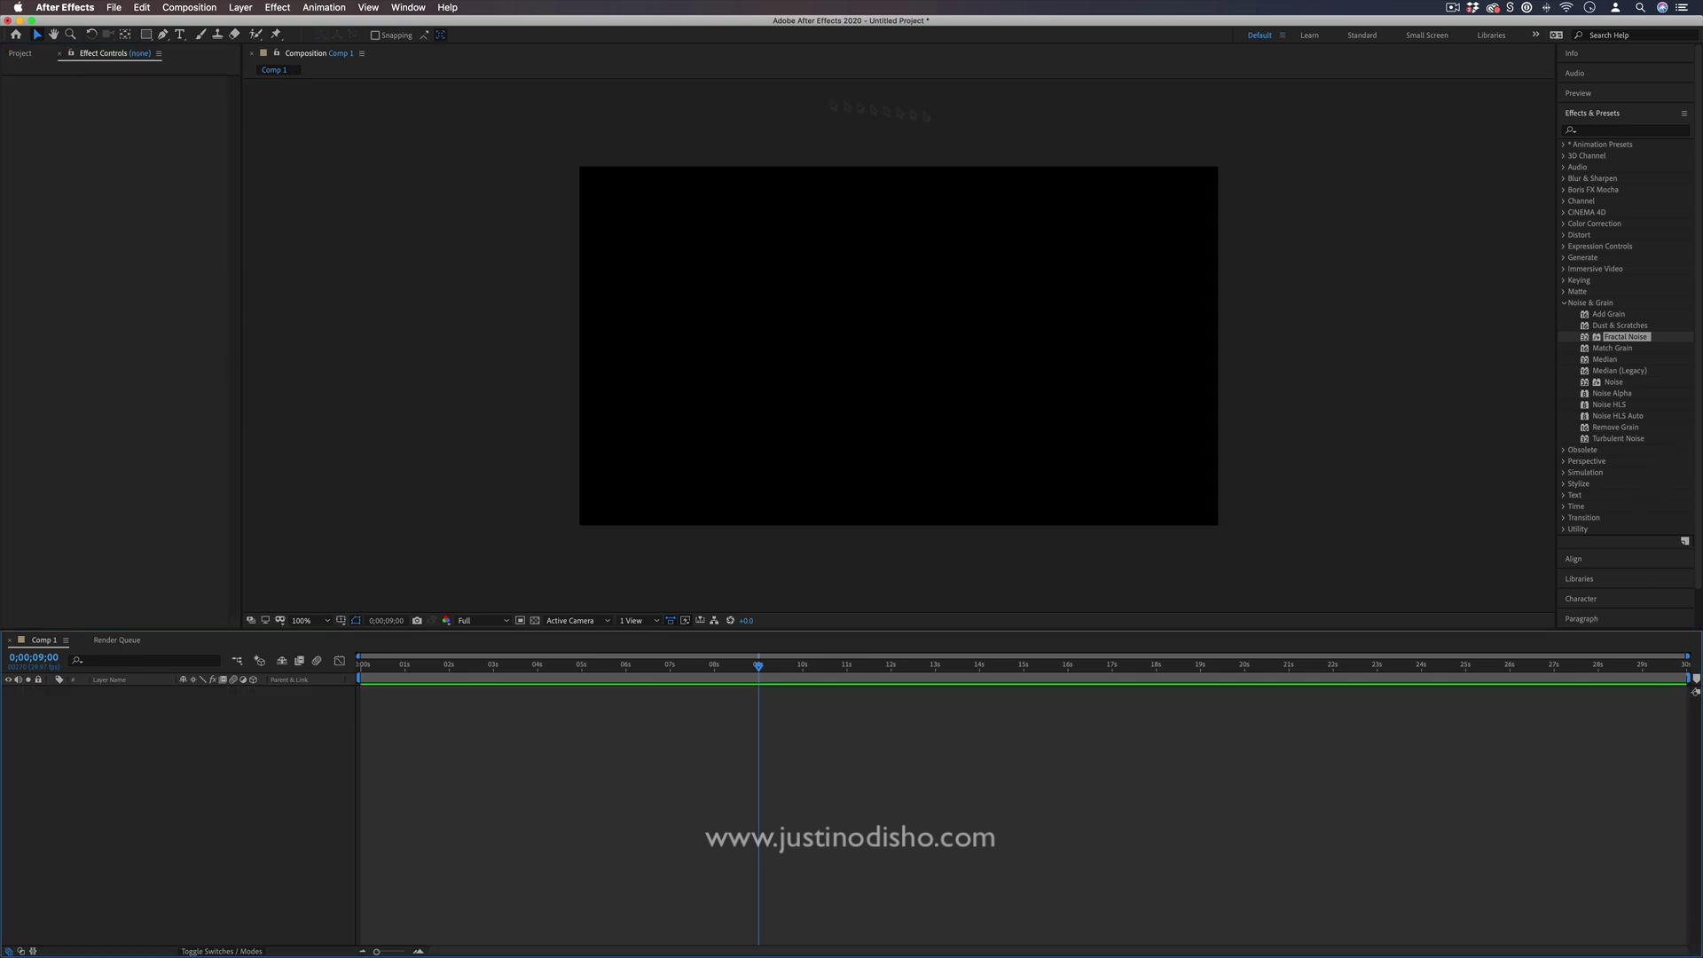
click(179, 33)
click(726, 349)
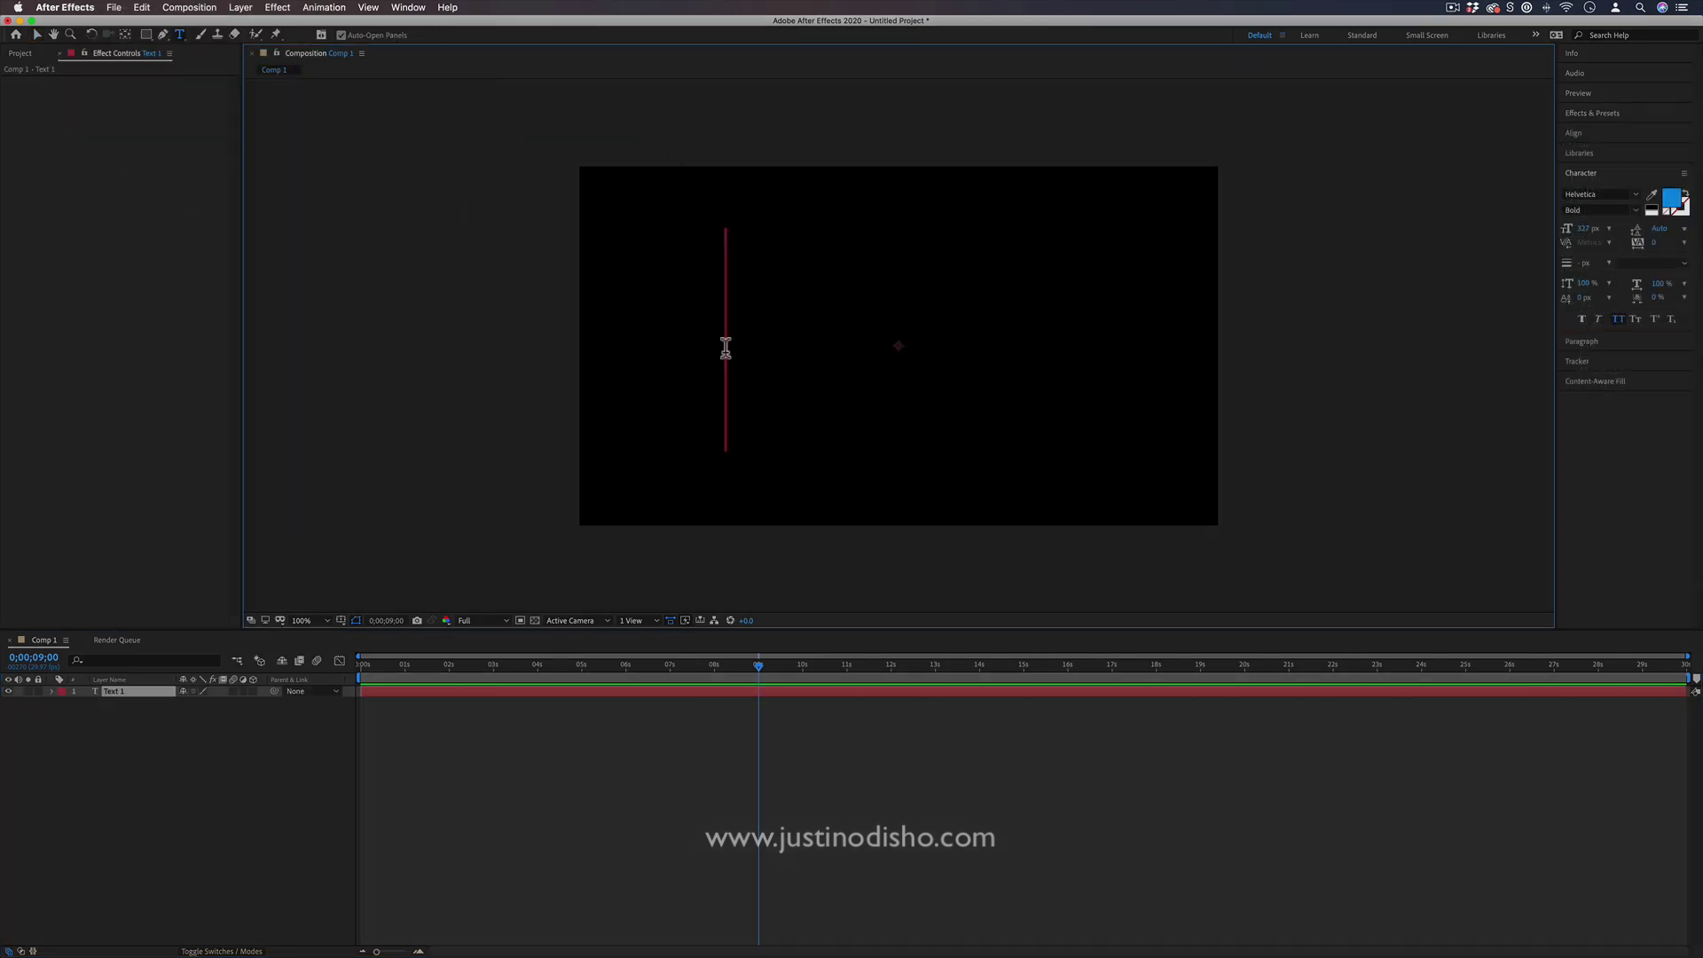
text(DISPLACE)
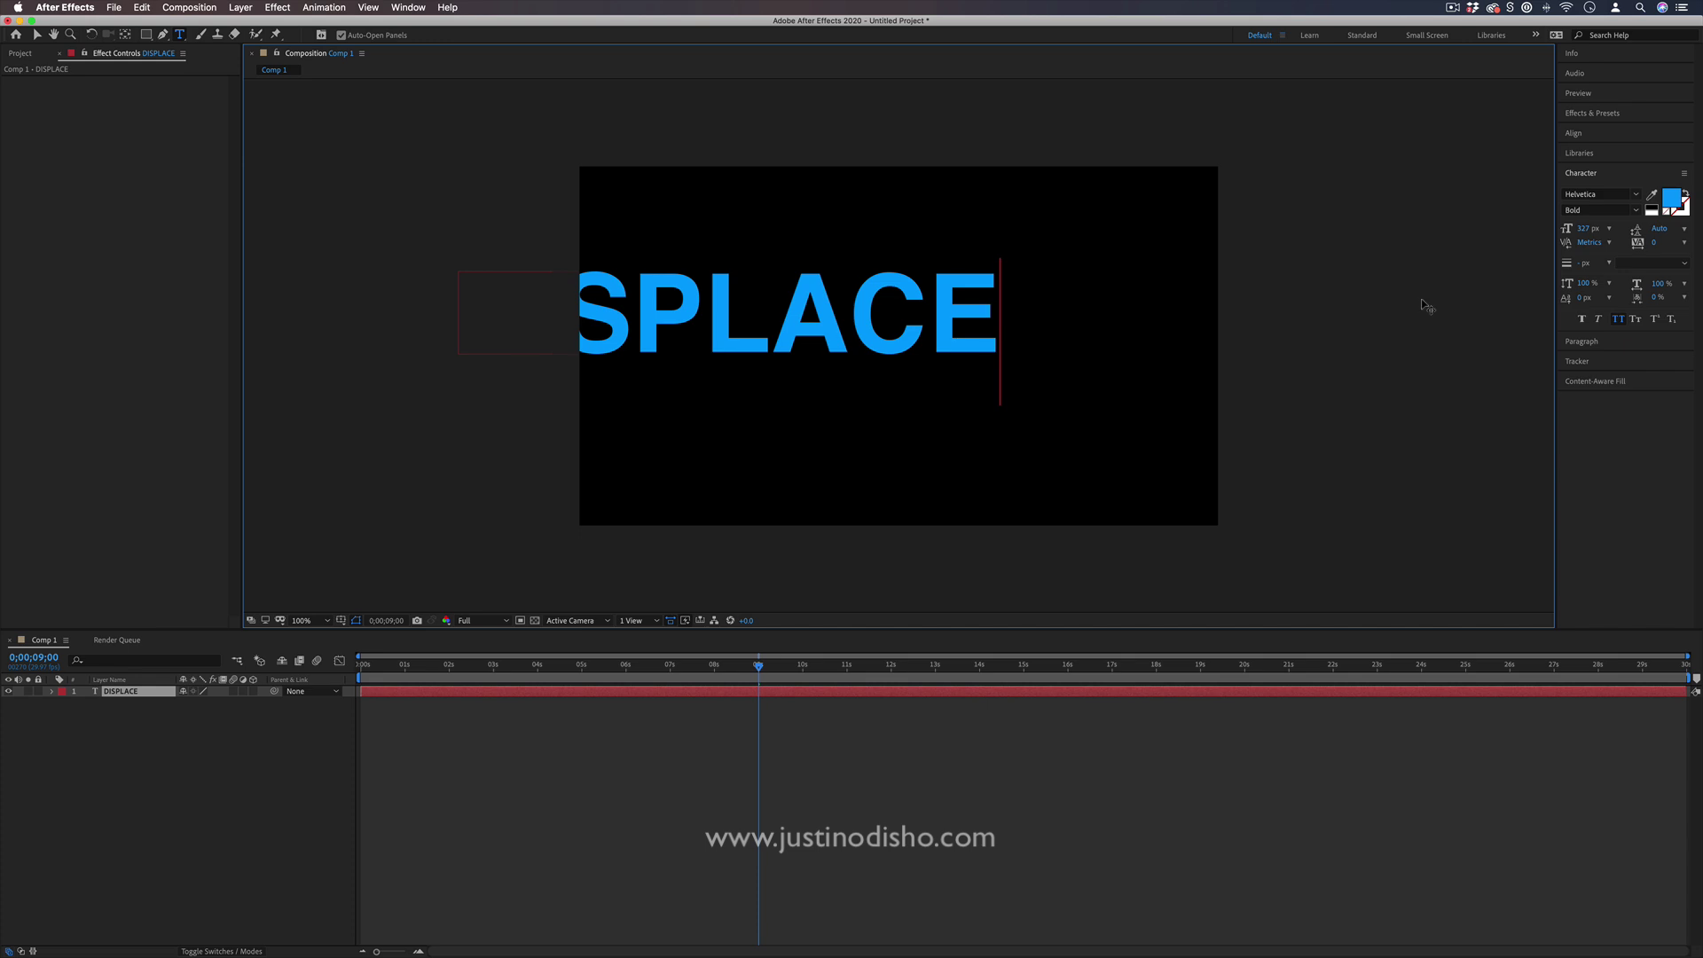
Centre the DISPLACE text horizontally and vertically in the composition.
click(1578, 136)
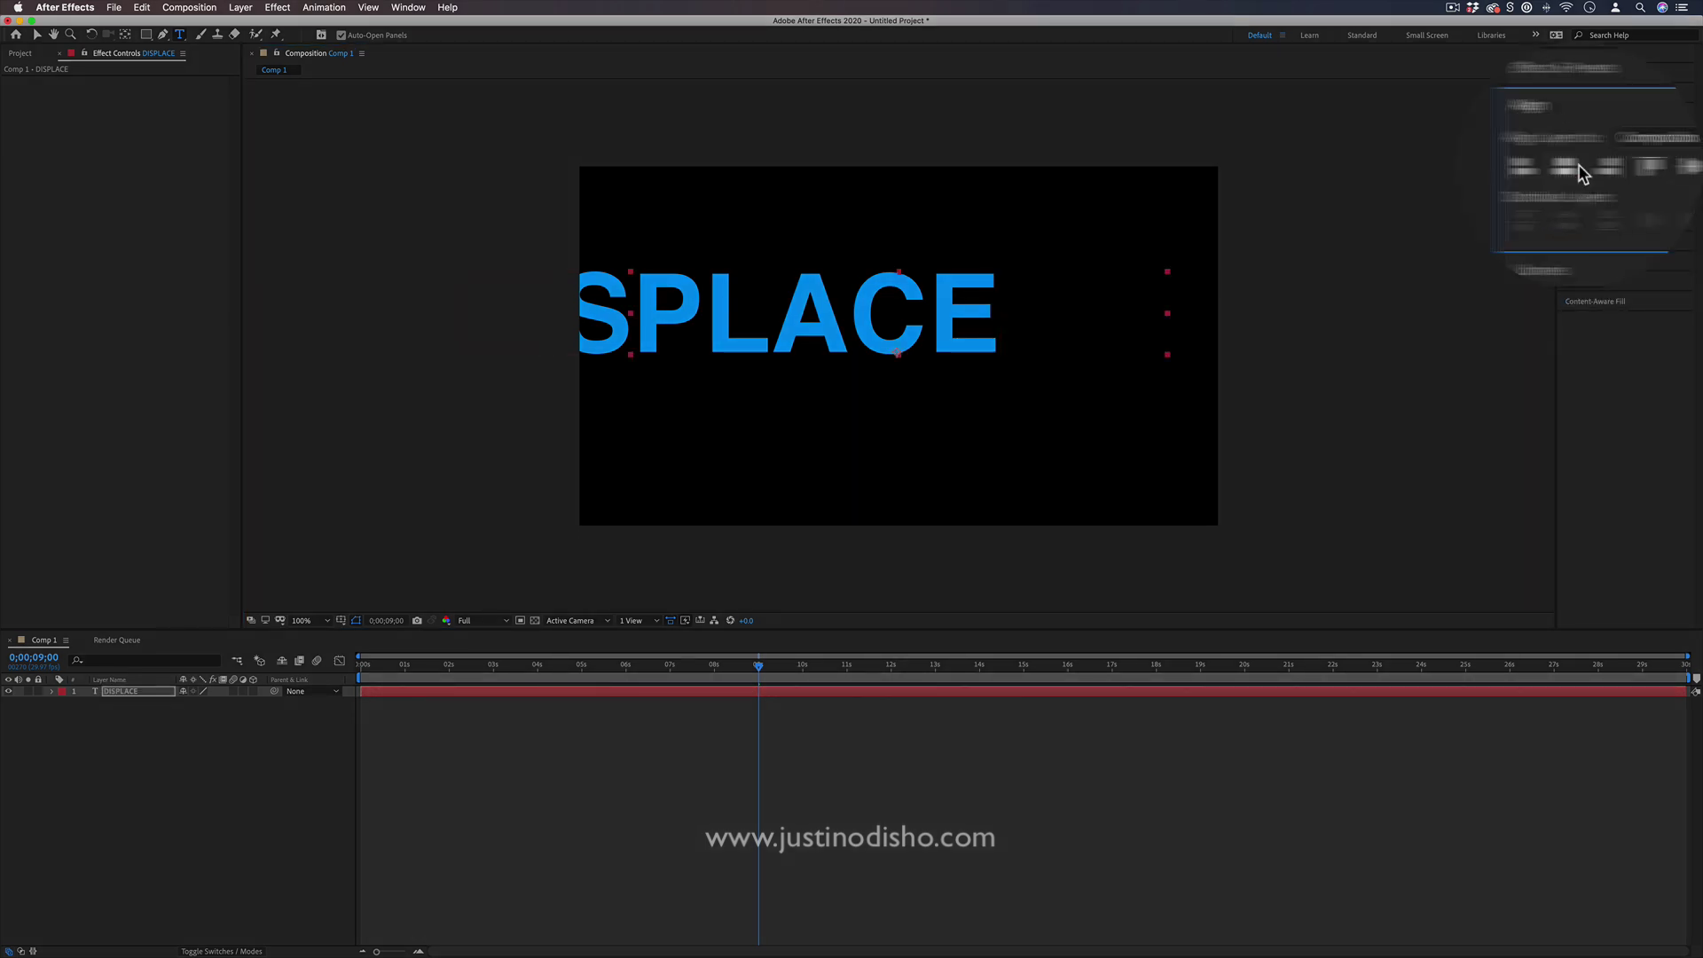
click(1593, 166)
click(1661, 165)
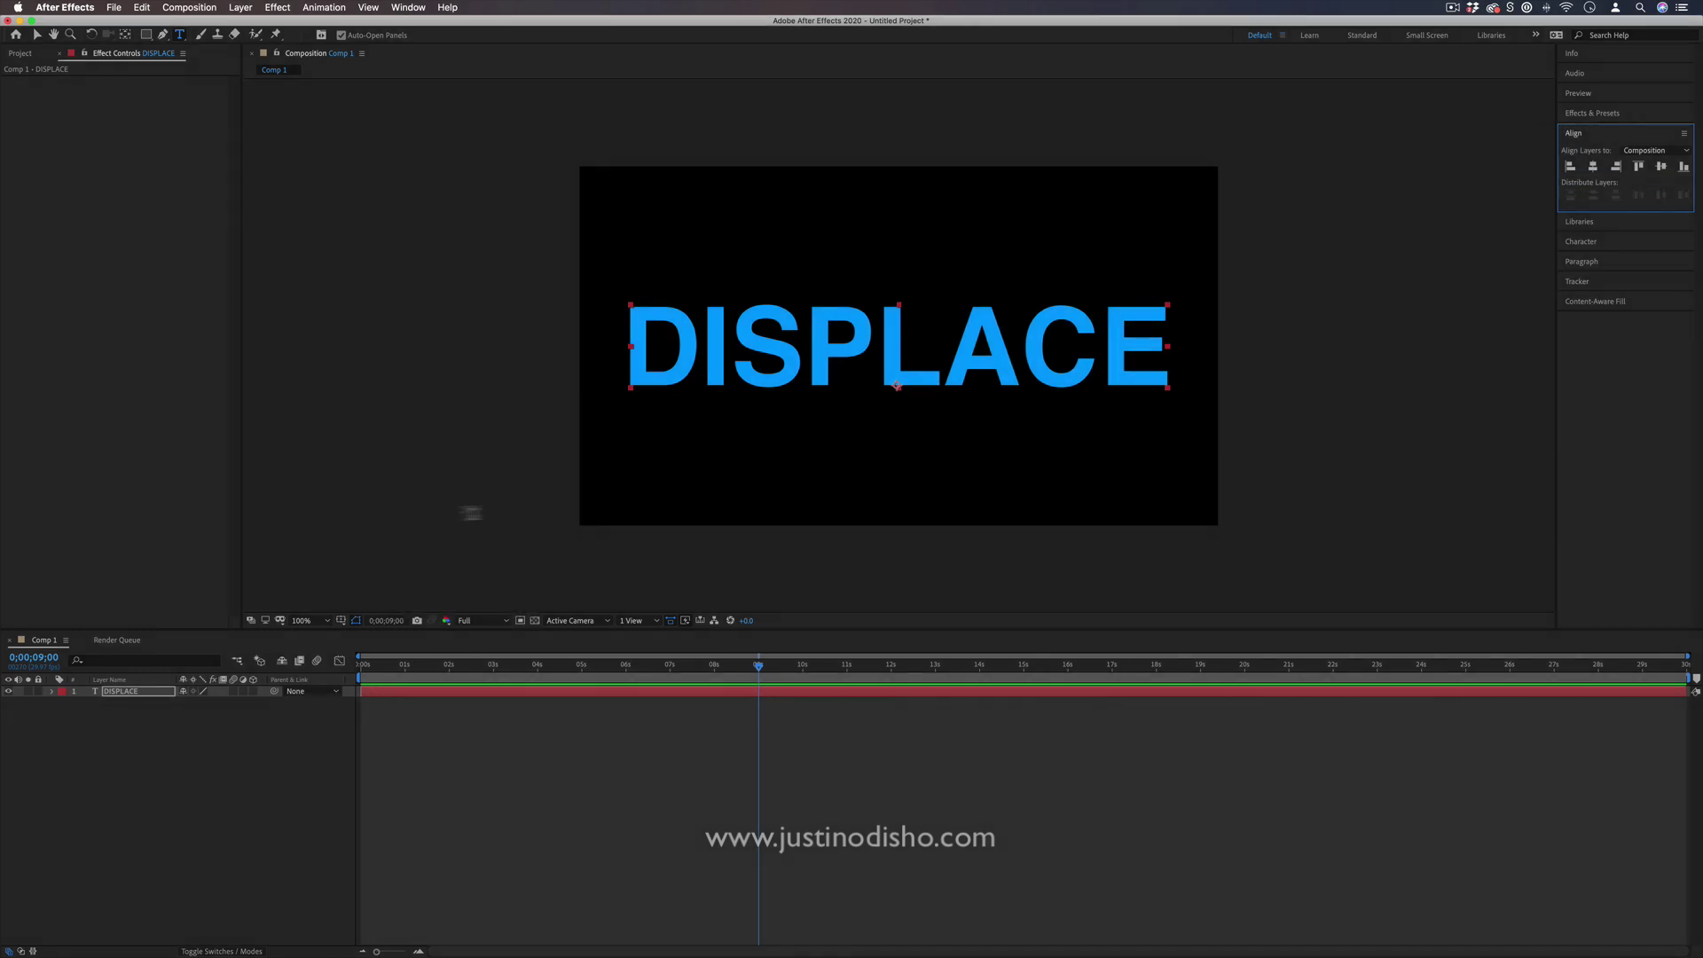
Add MVI_0661.MP4 above the DISPLACE layer with its visibility off, and return the playhead to 0.
key(period)
key(comma)
click(19, 53)
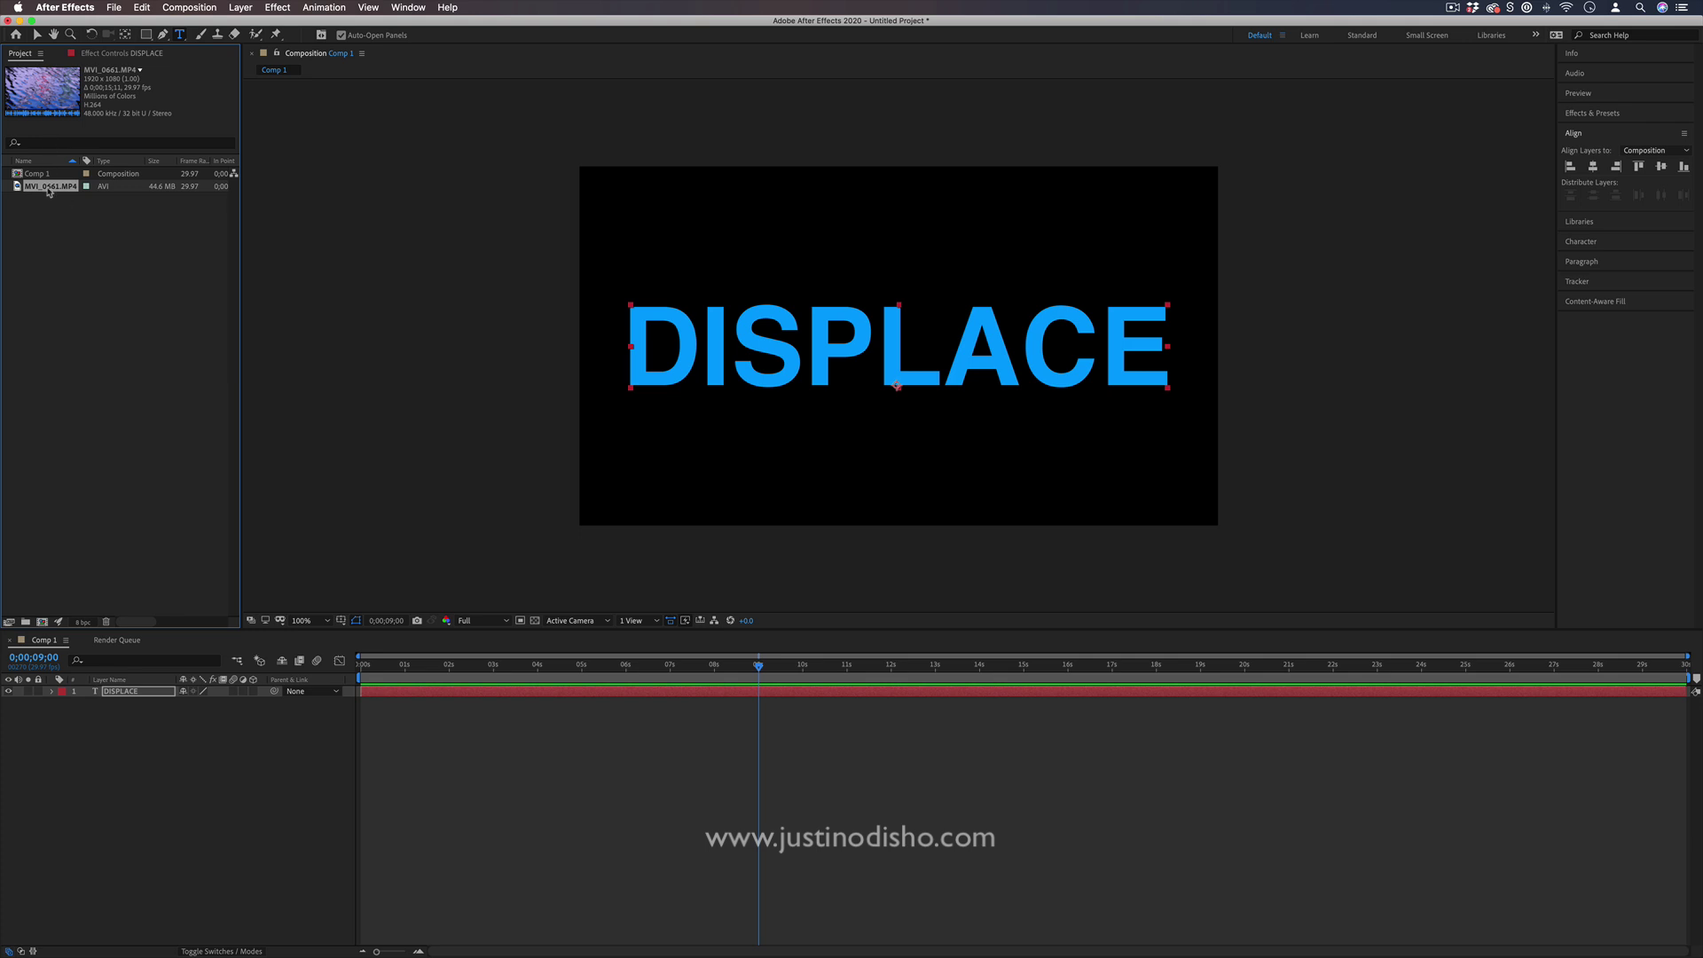
drag(49, 190, 187, 693)
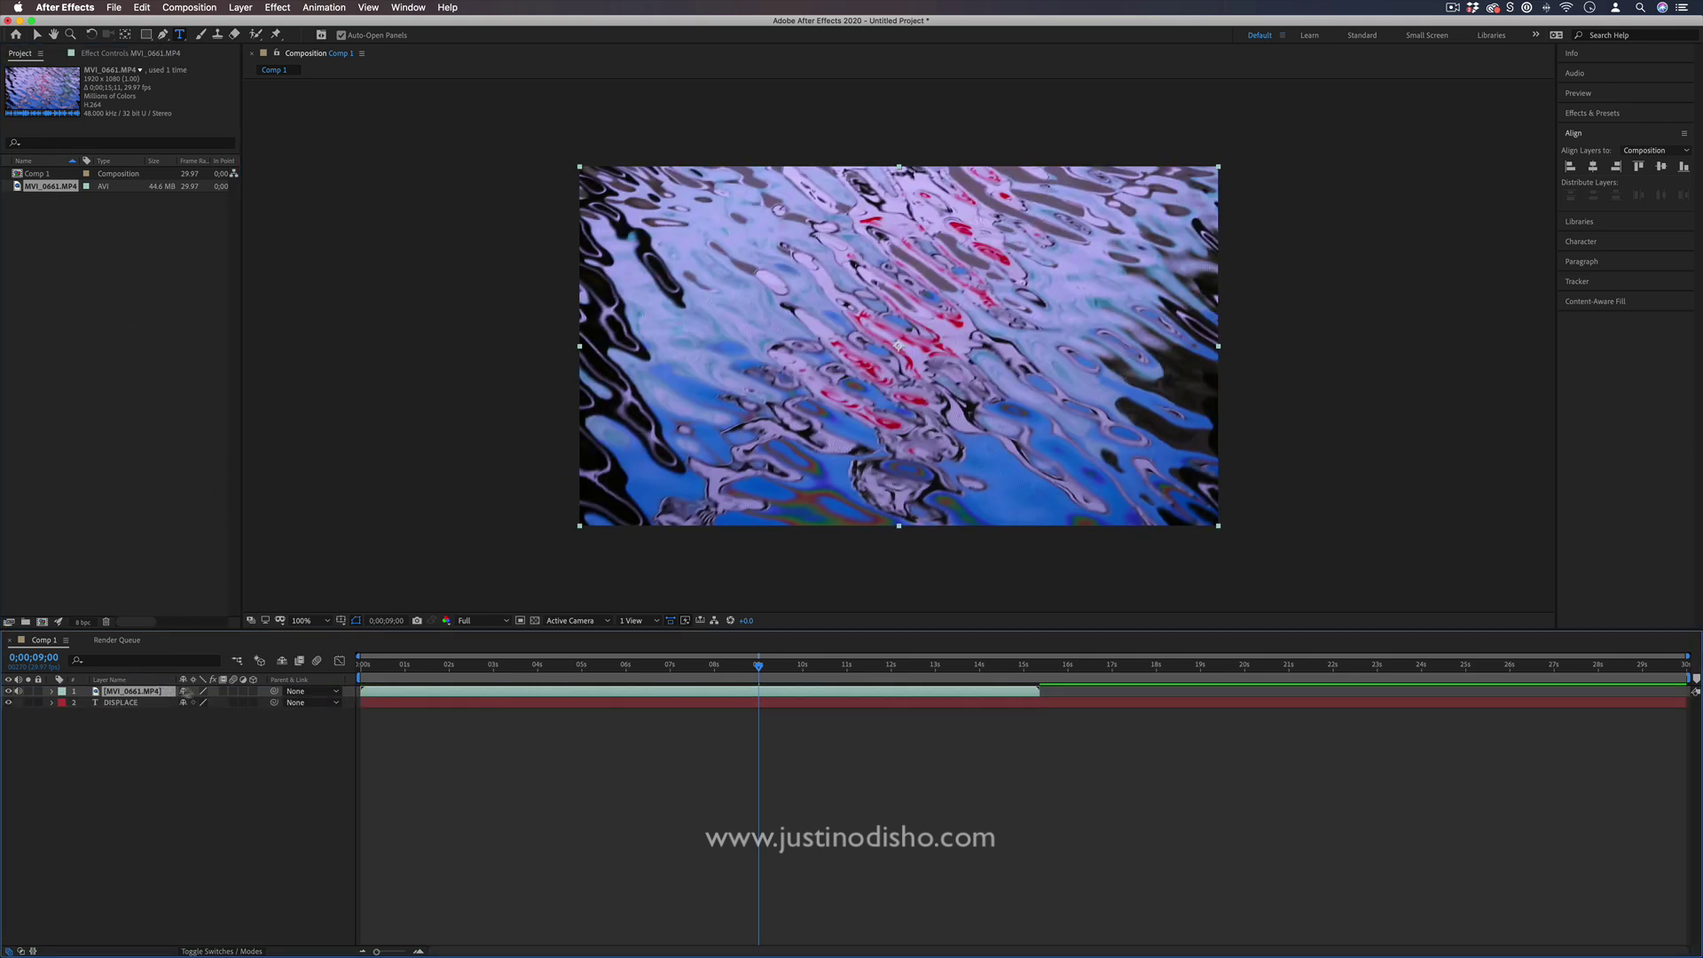
click(8, 691)
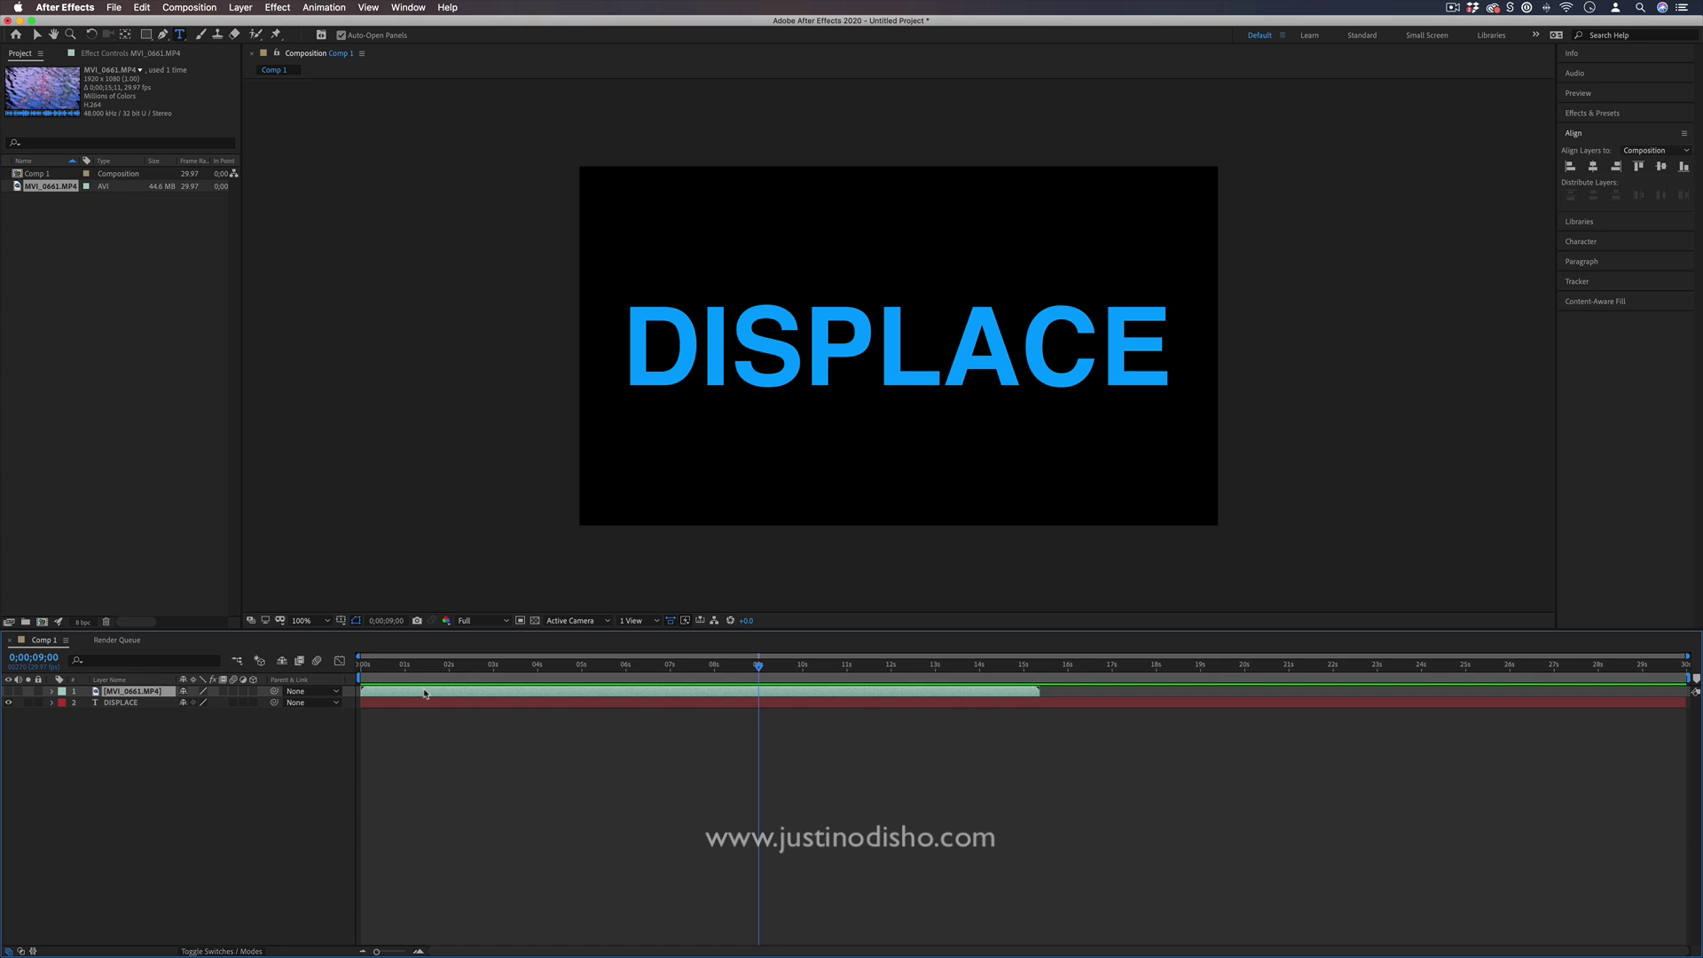
drag(444, 667, 359, 667)
Drag Displacement Map from the Distort effects onto the DISPLACE text layer.
click(114, 703)
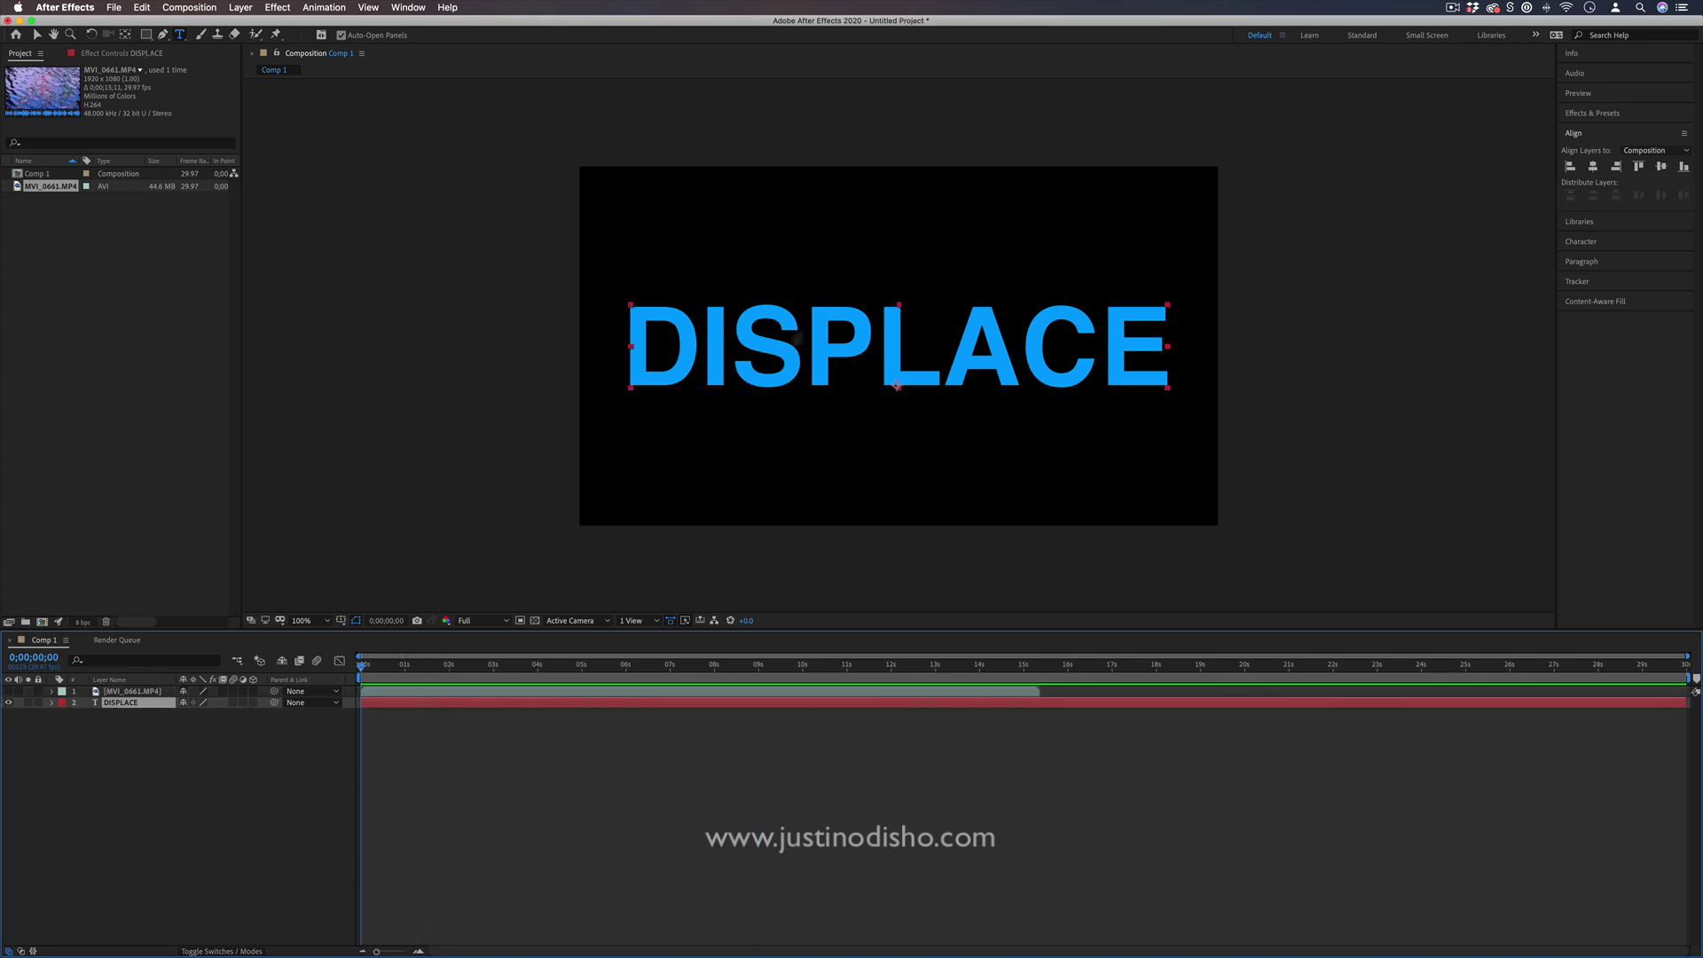
click(1597, 114)
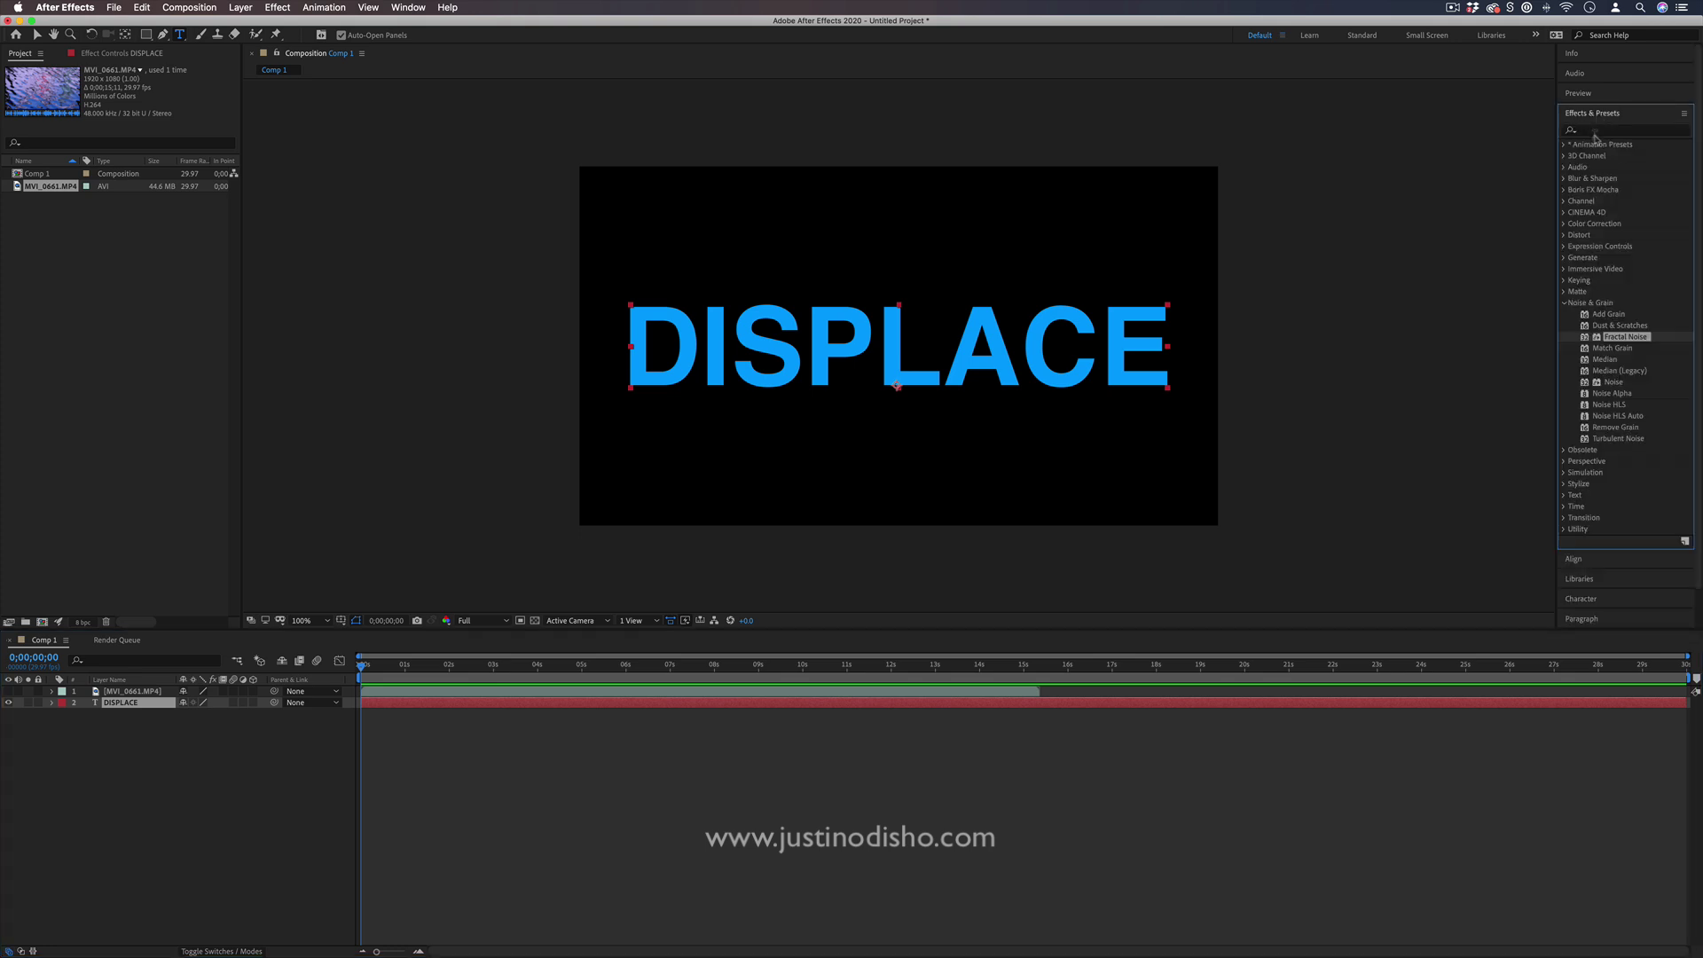
click(1565, 235)
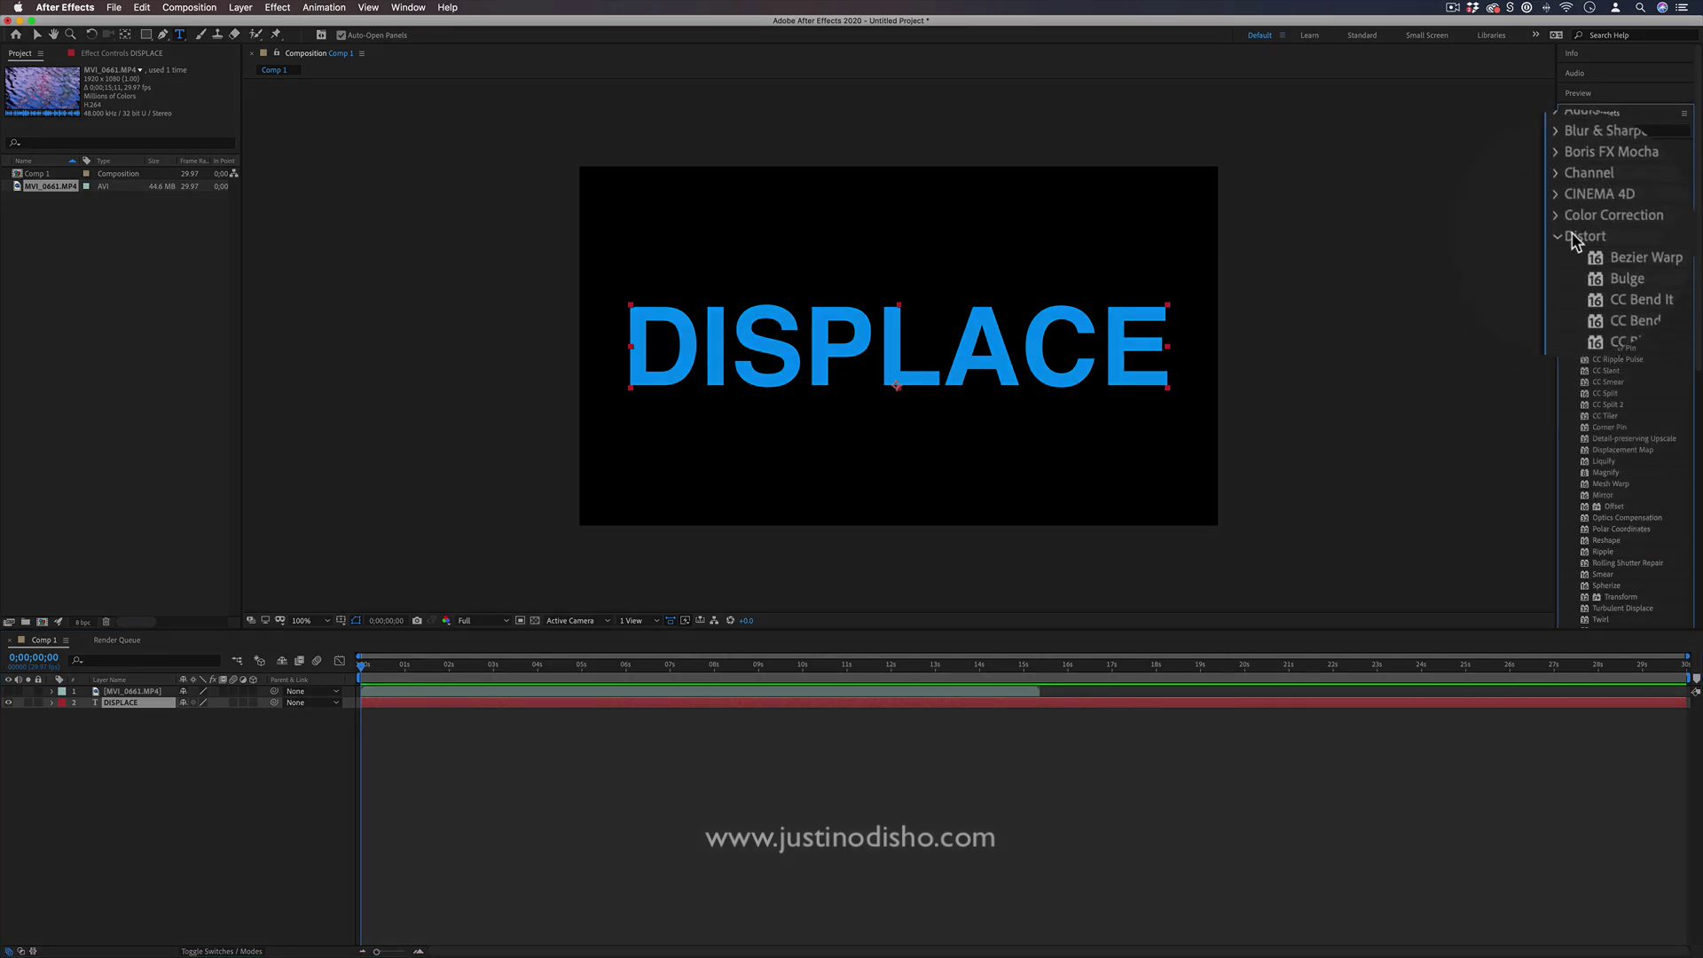
click(1639, 451)
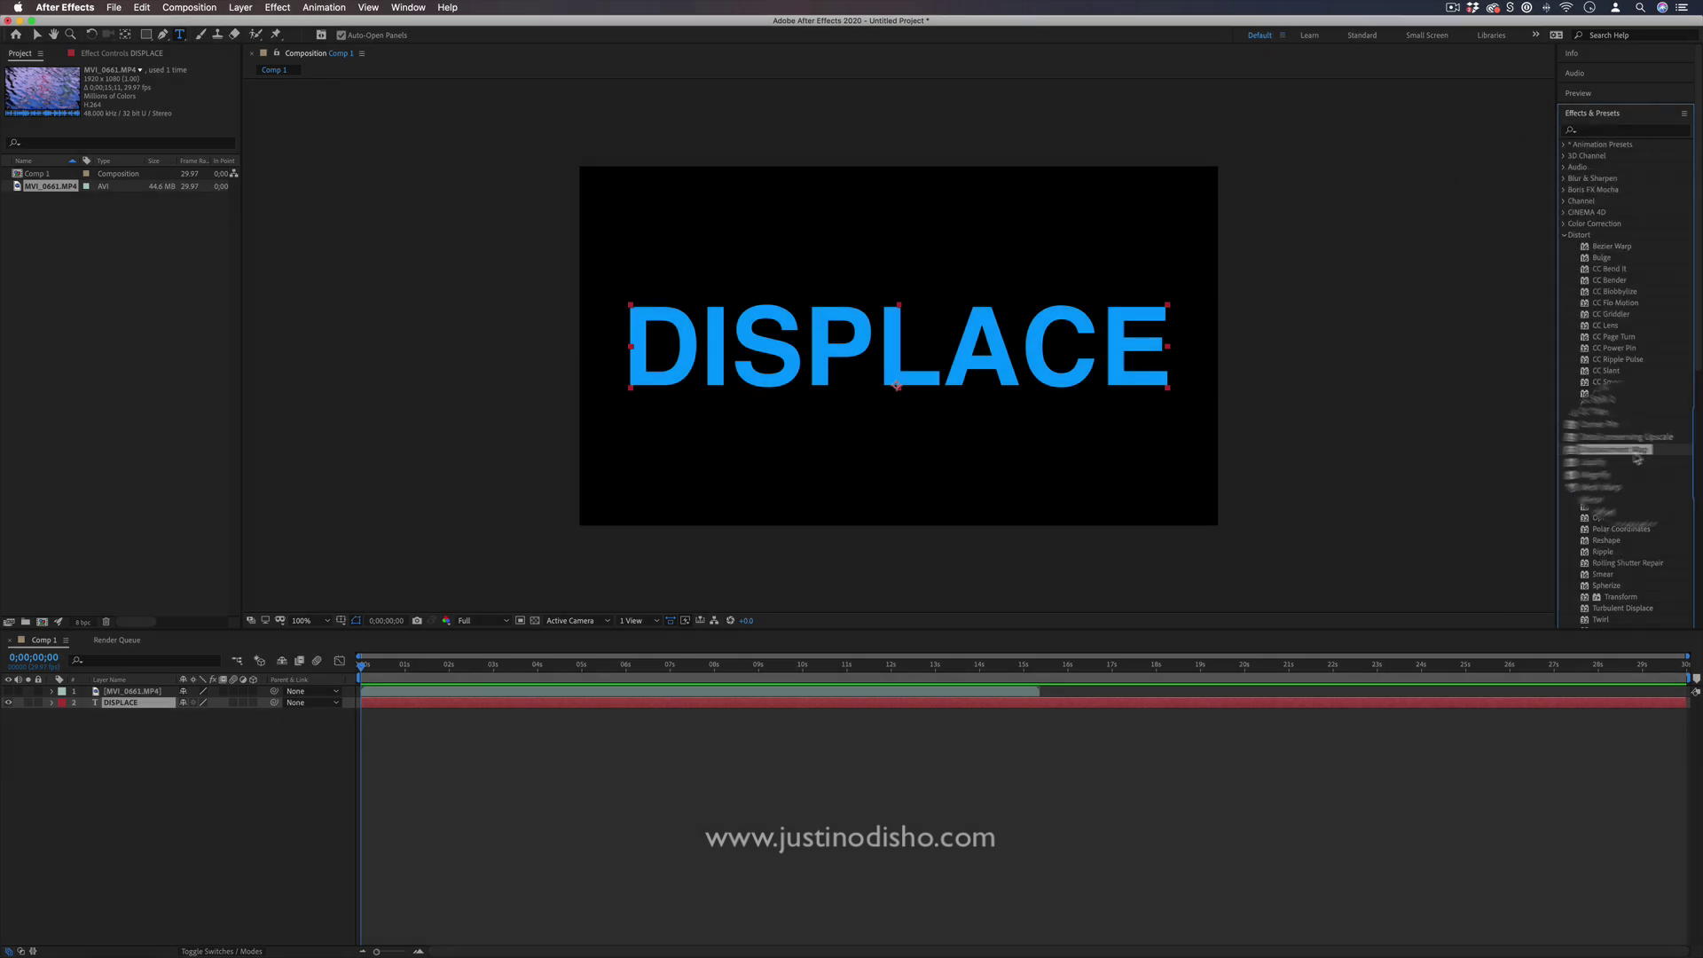
drag(1640, 457, 134, 703)
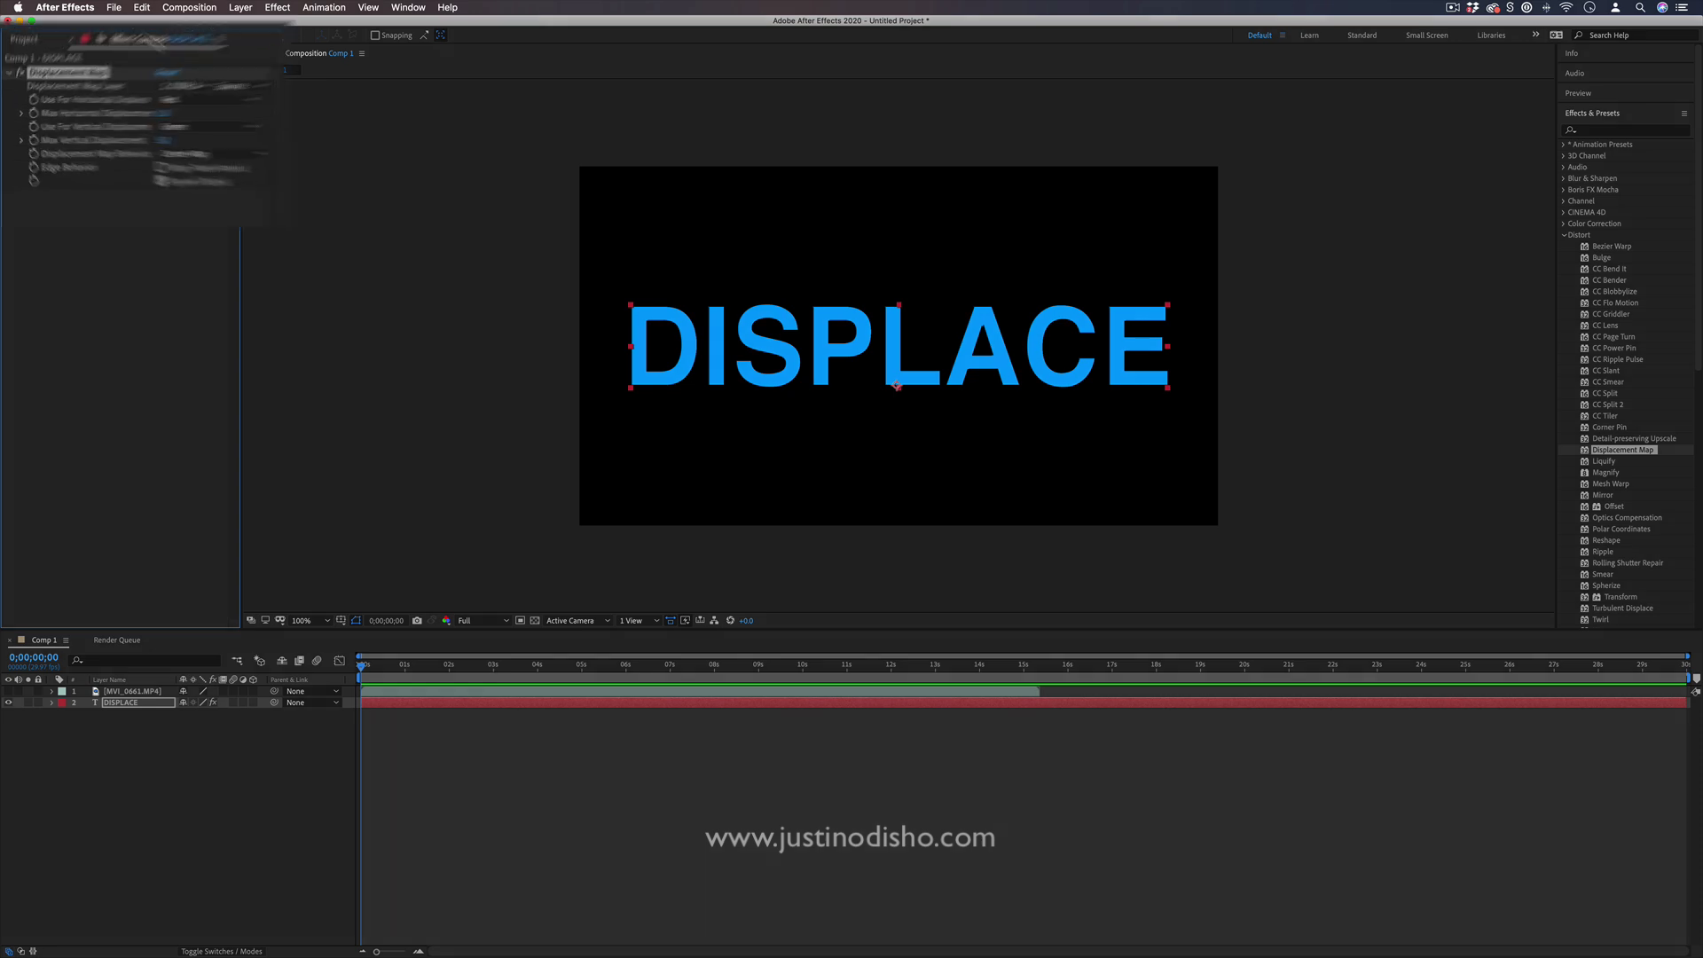
Set Displacement Map Layer to 1. MVI_0661.MP4, keeping Red for horizontal displacement.
click(327, 106)
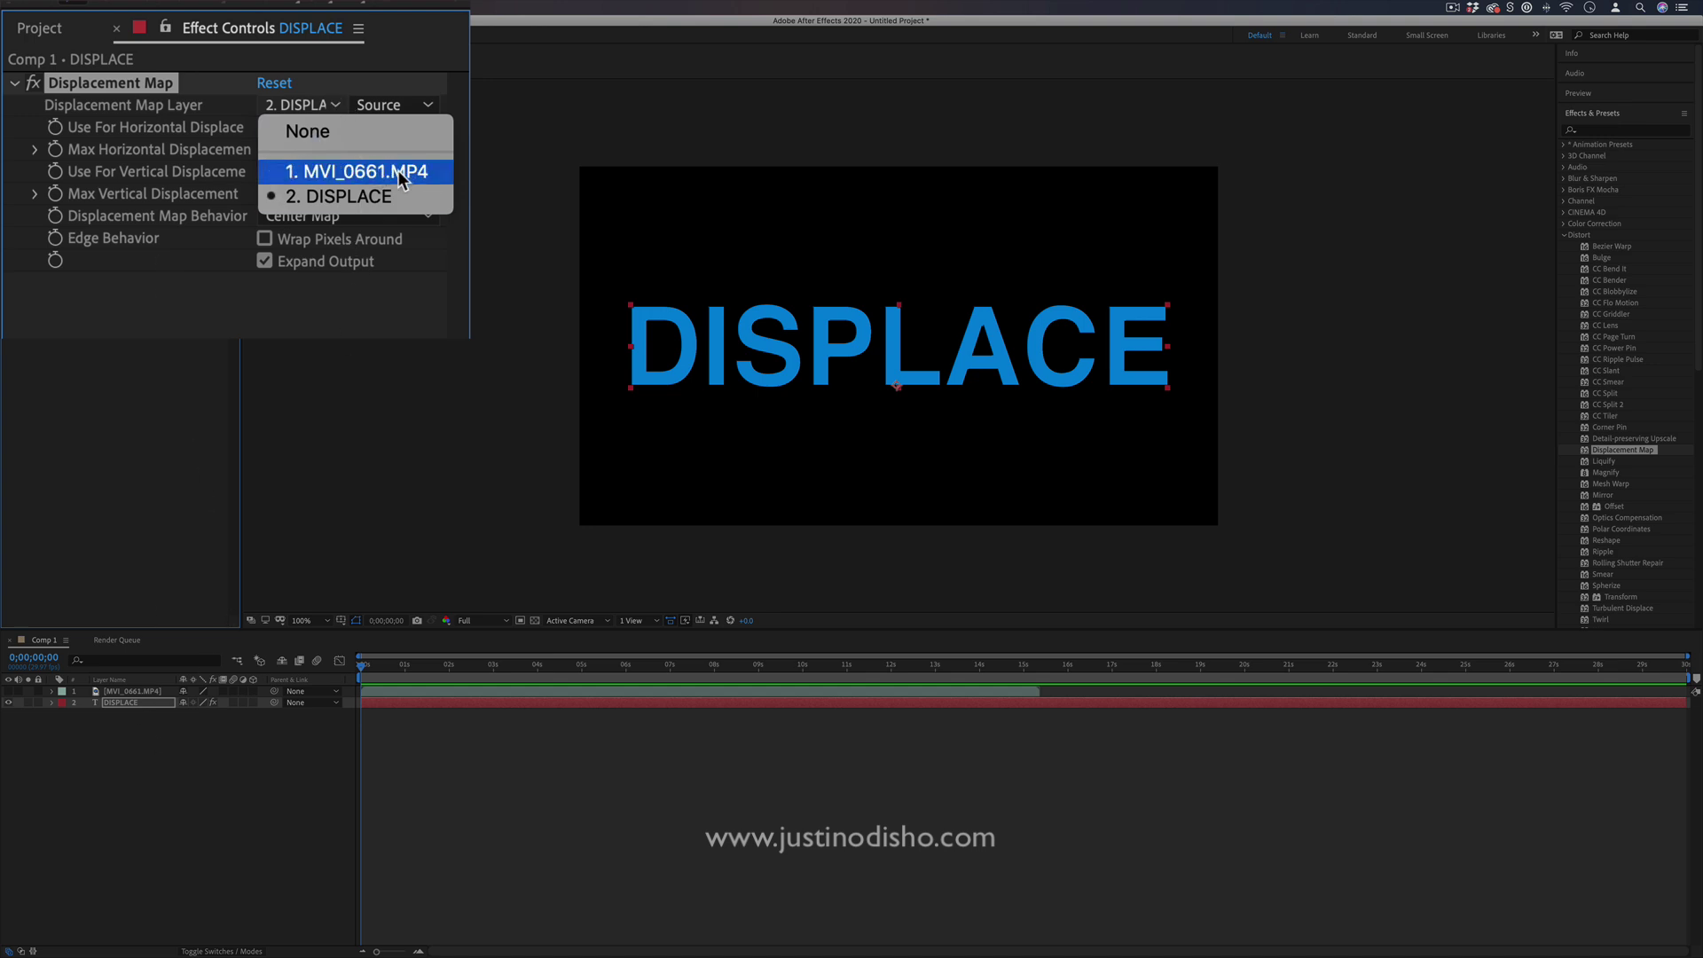
click(338, 172)
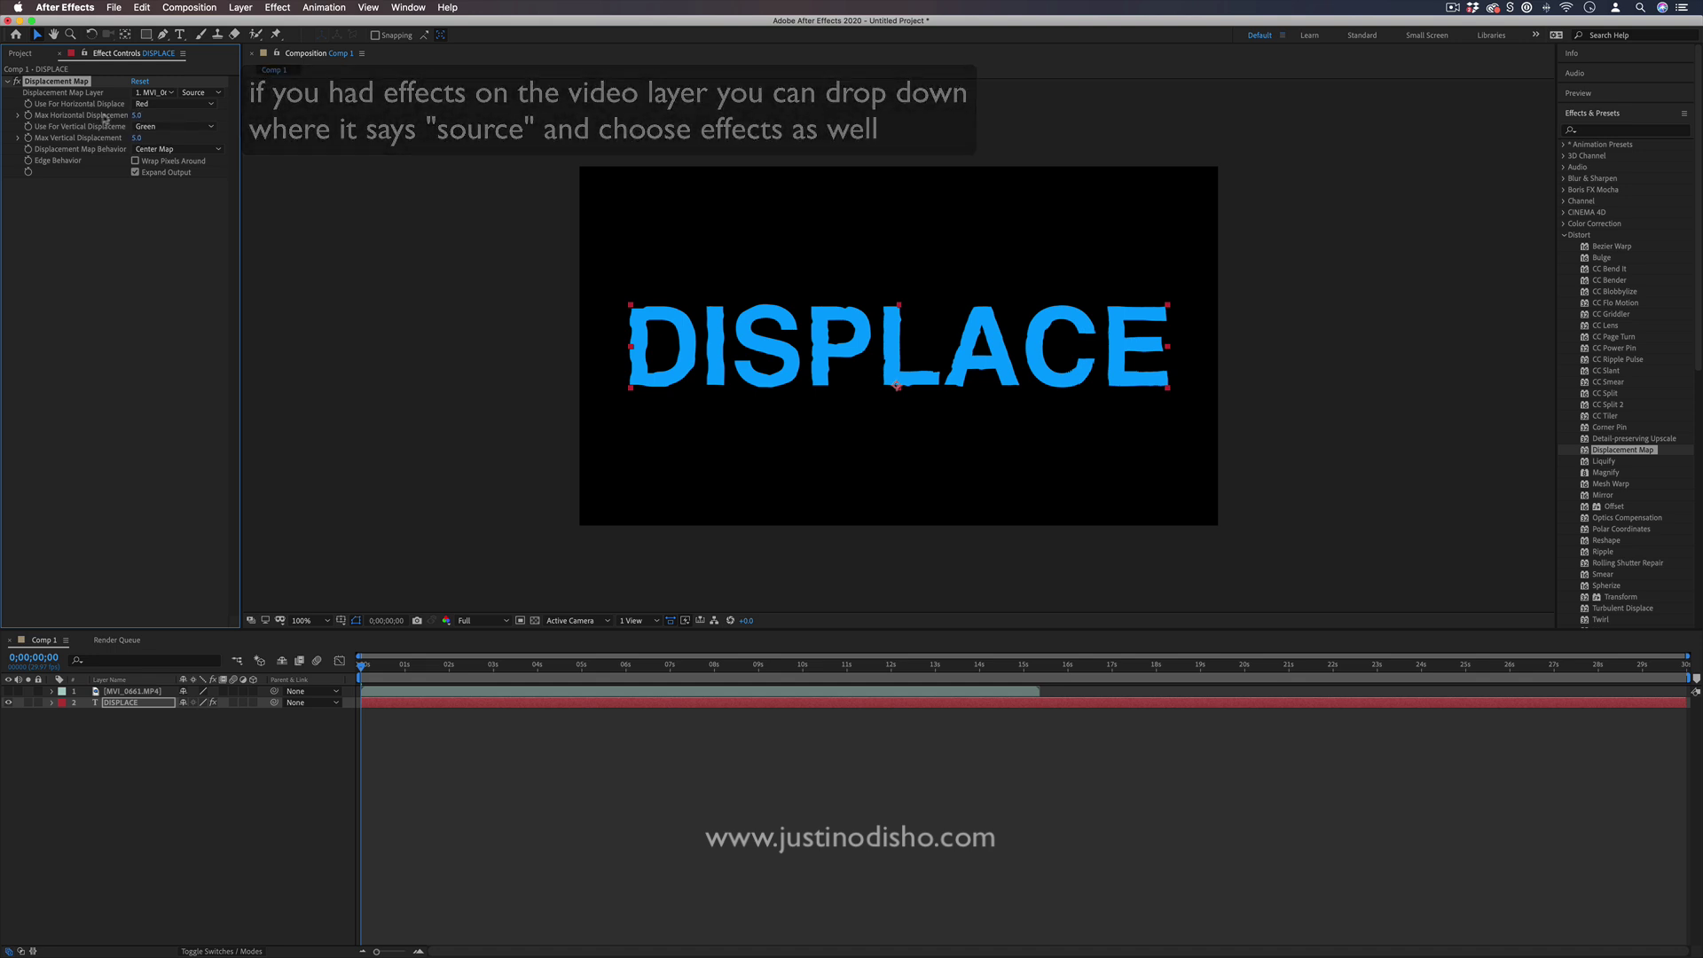
click(147, 104)
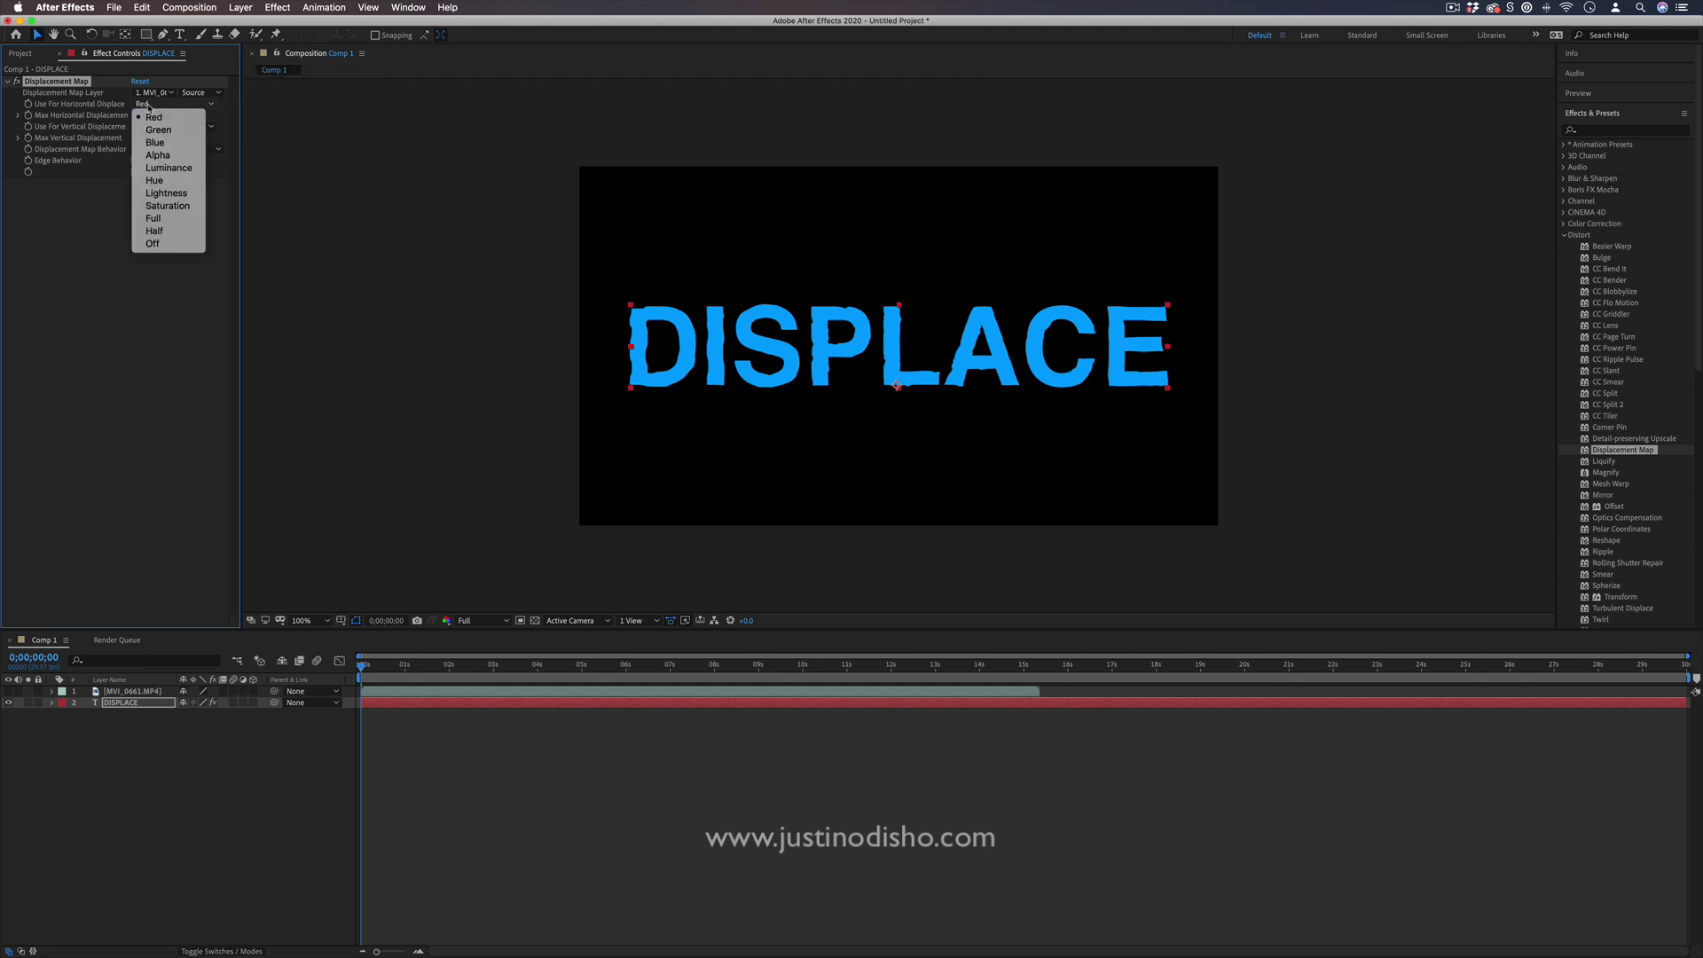
click(148, 107)
click(156, 106)
click(140, 116)
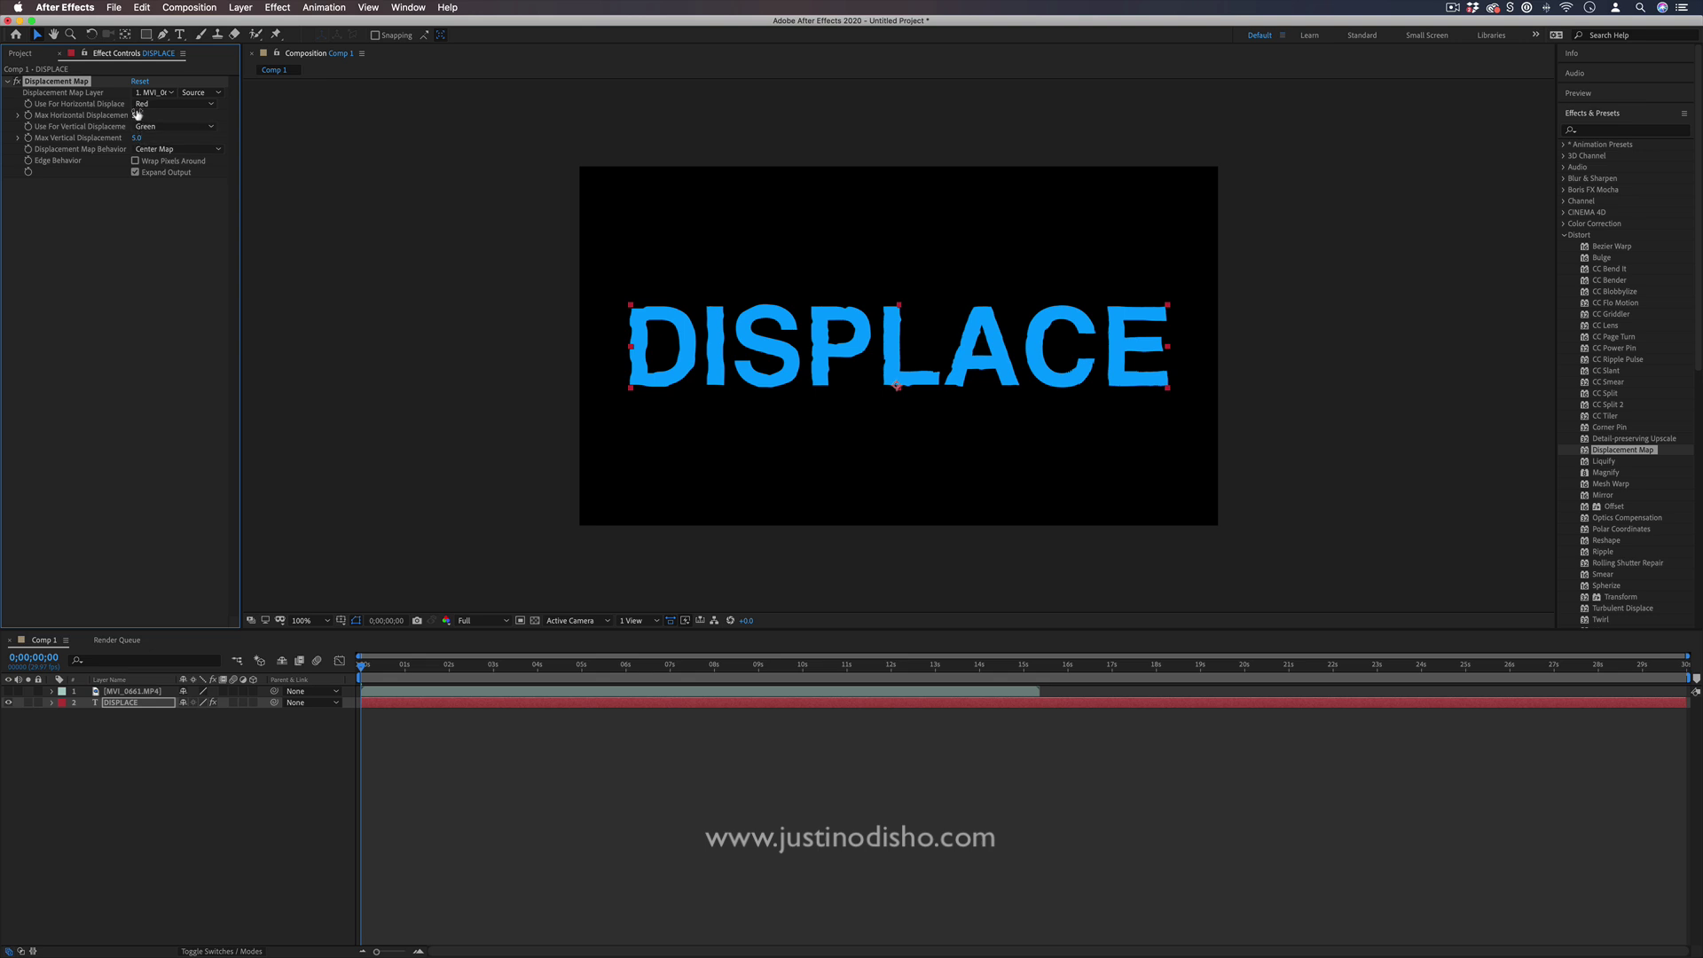
Set Max Horizontal Displacement to 40, behaviour to Stretch Map to Fit, and enable Expand Output.
drag(136, 117, 99, 116)
drag(304, 216, 385, 215)
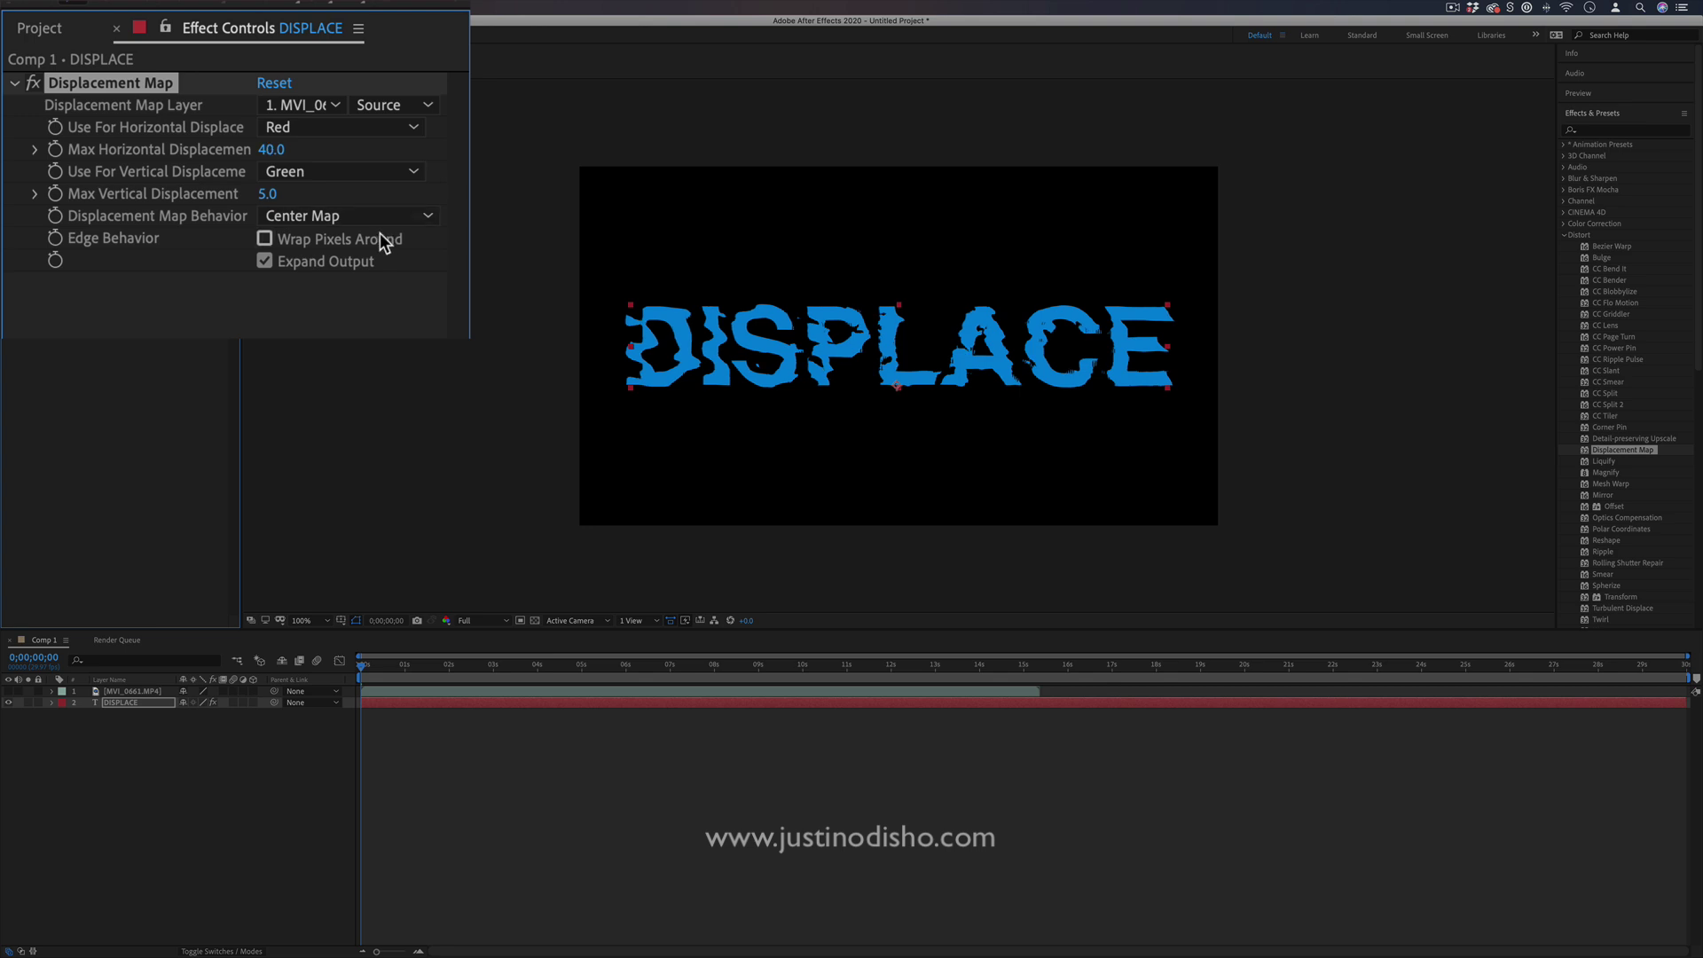
click(383, 216)
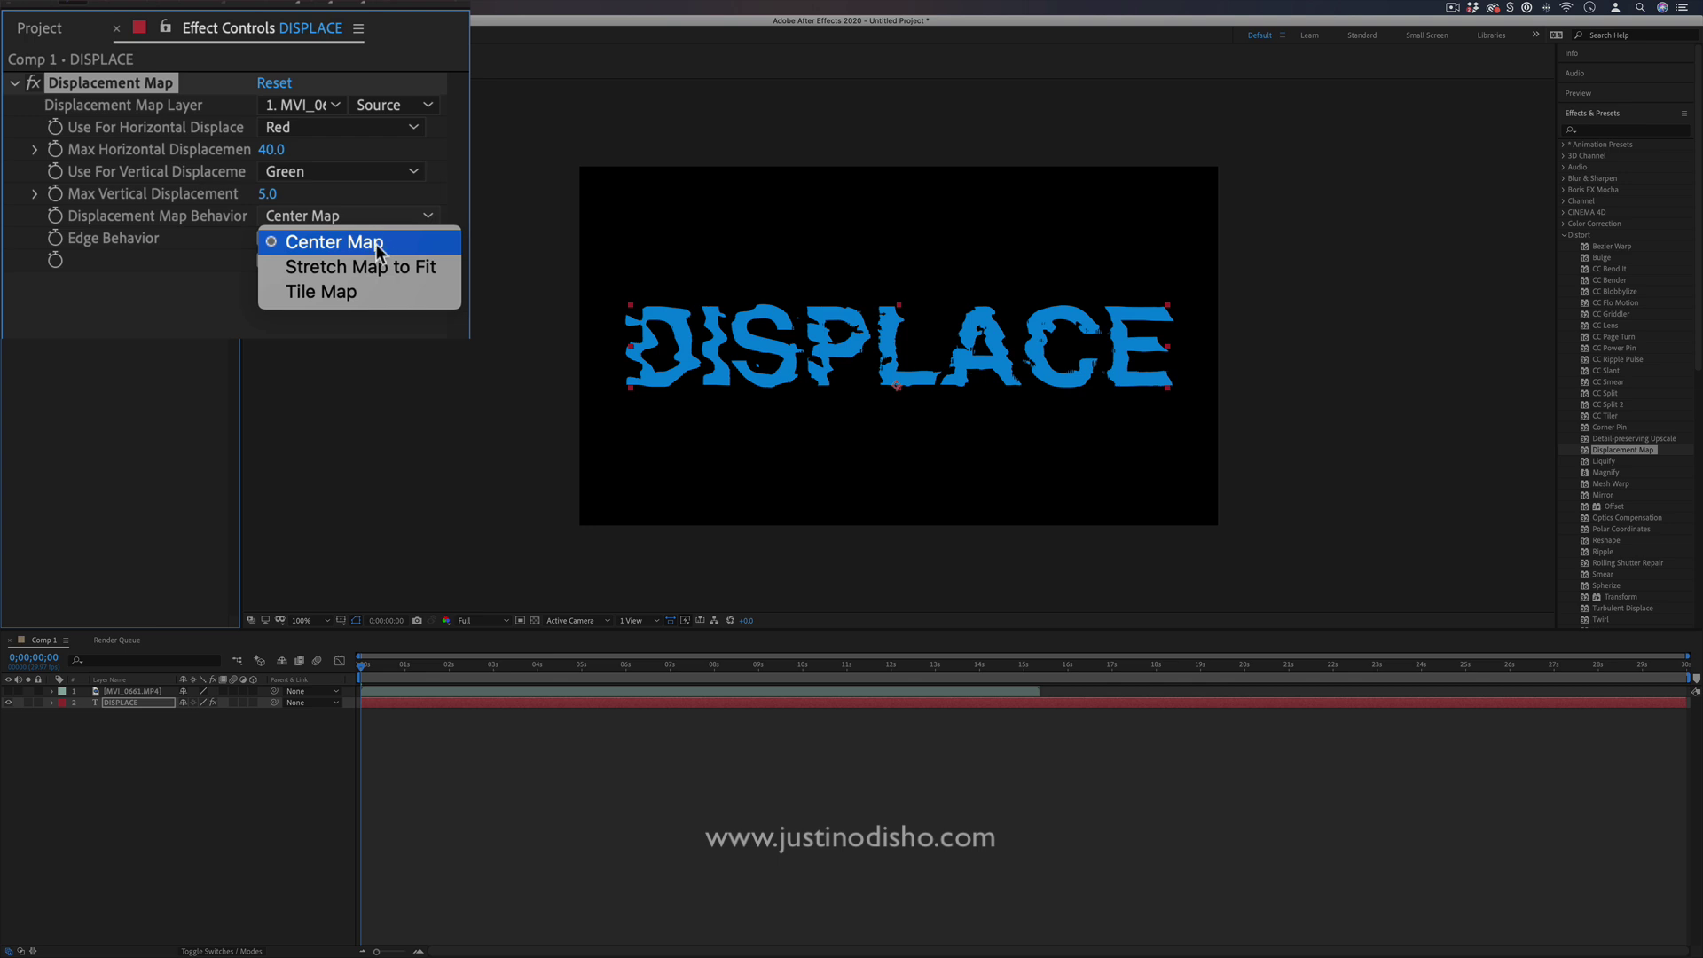
click(360, 268)
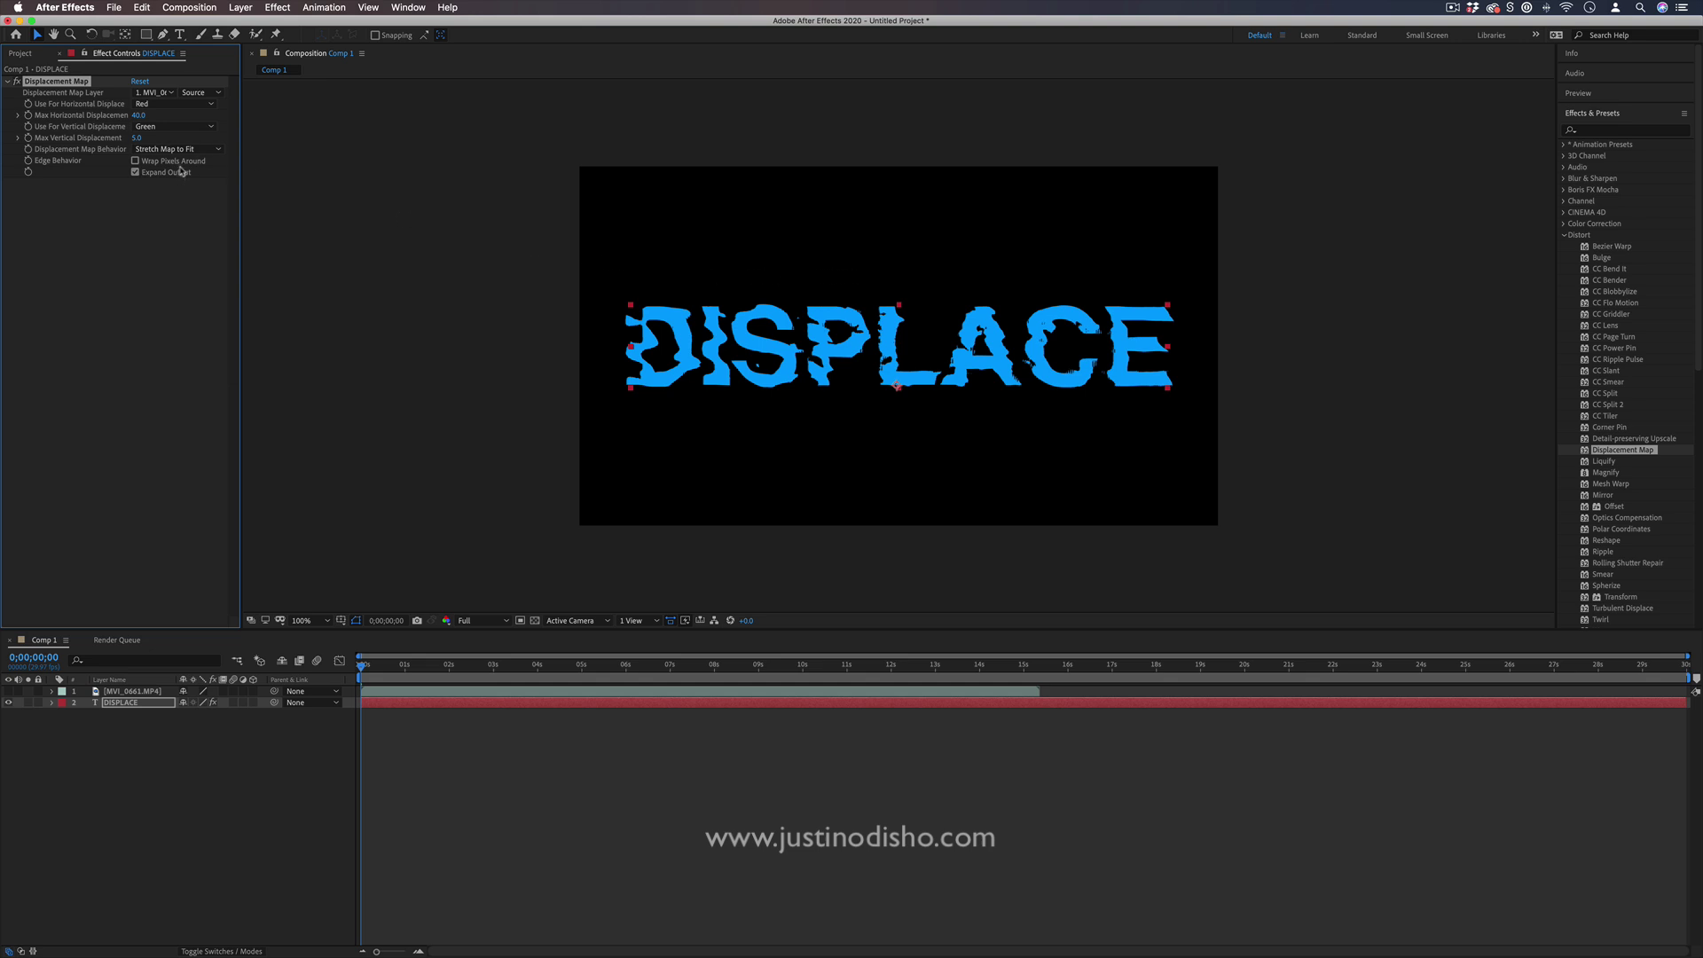
click(135, 161)
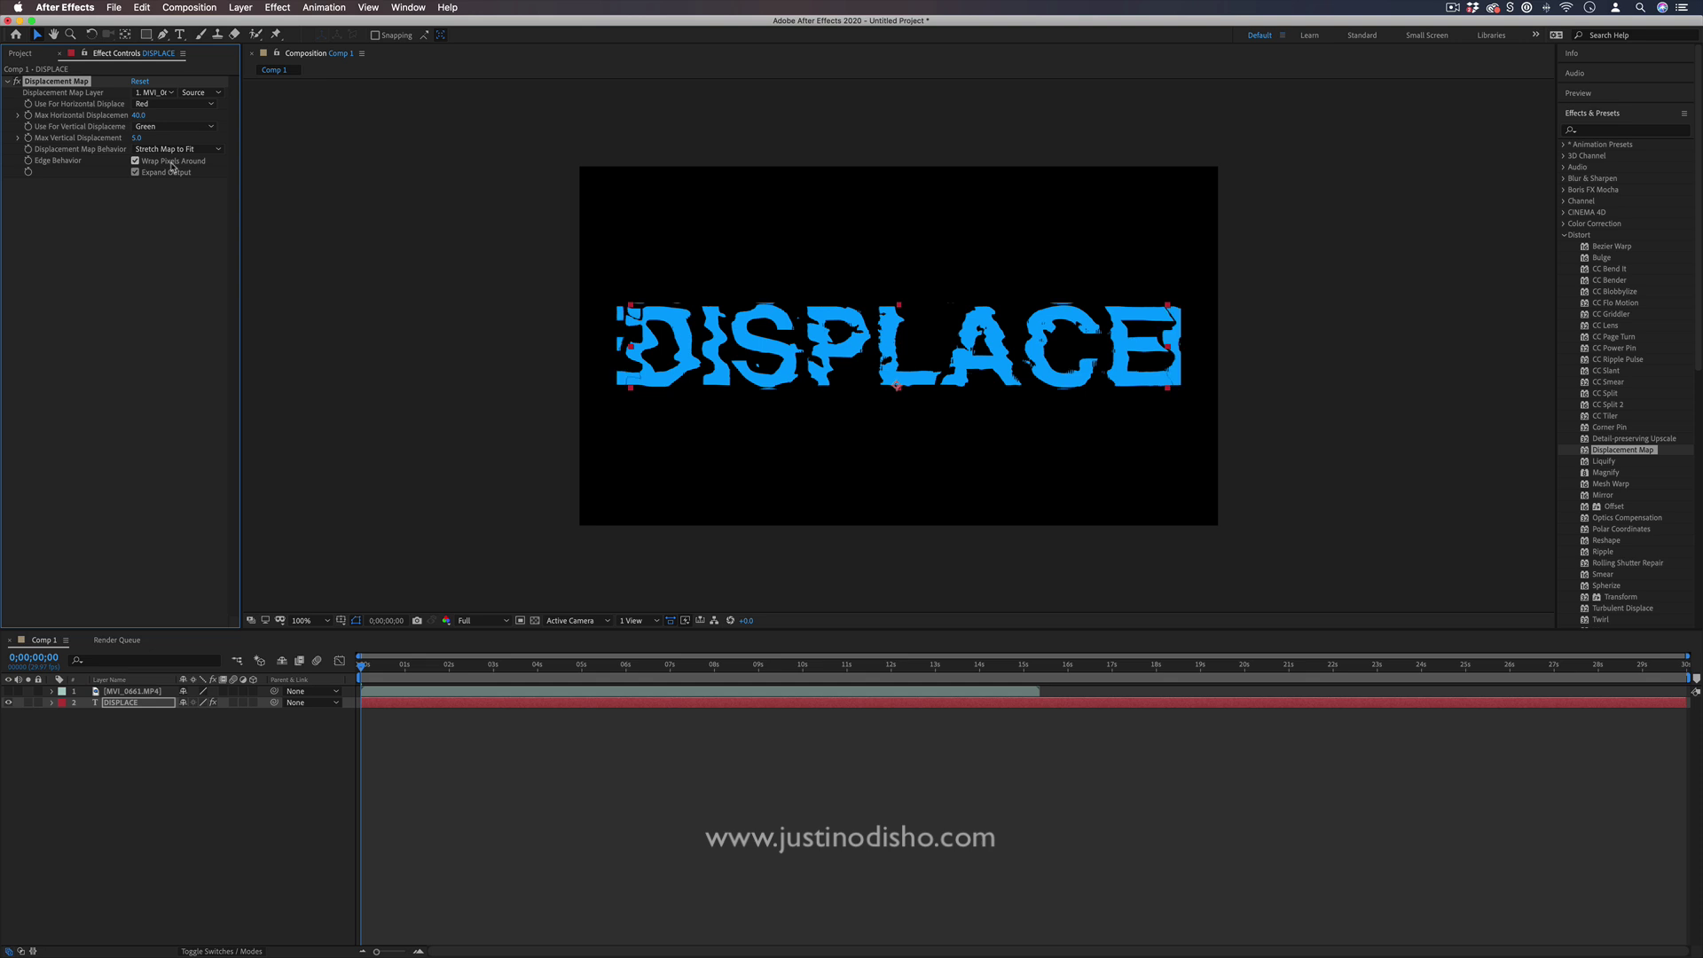
click(172, 165)
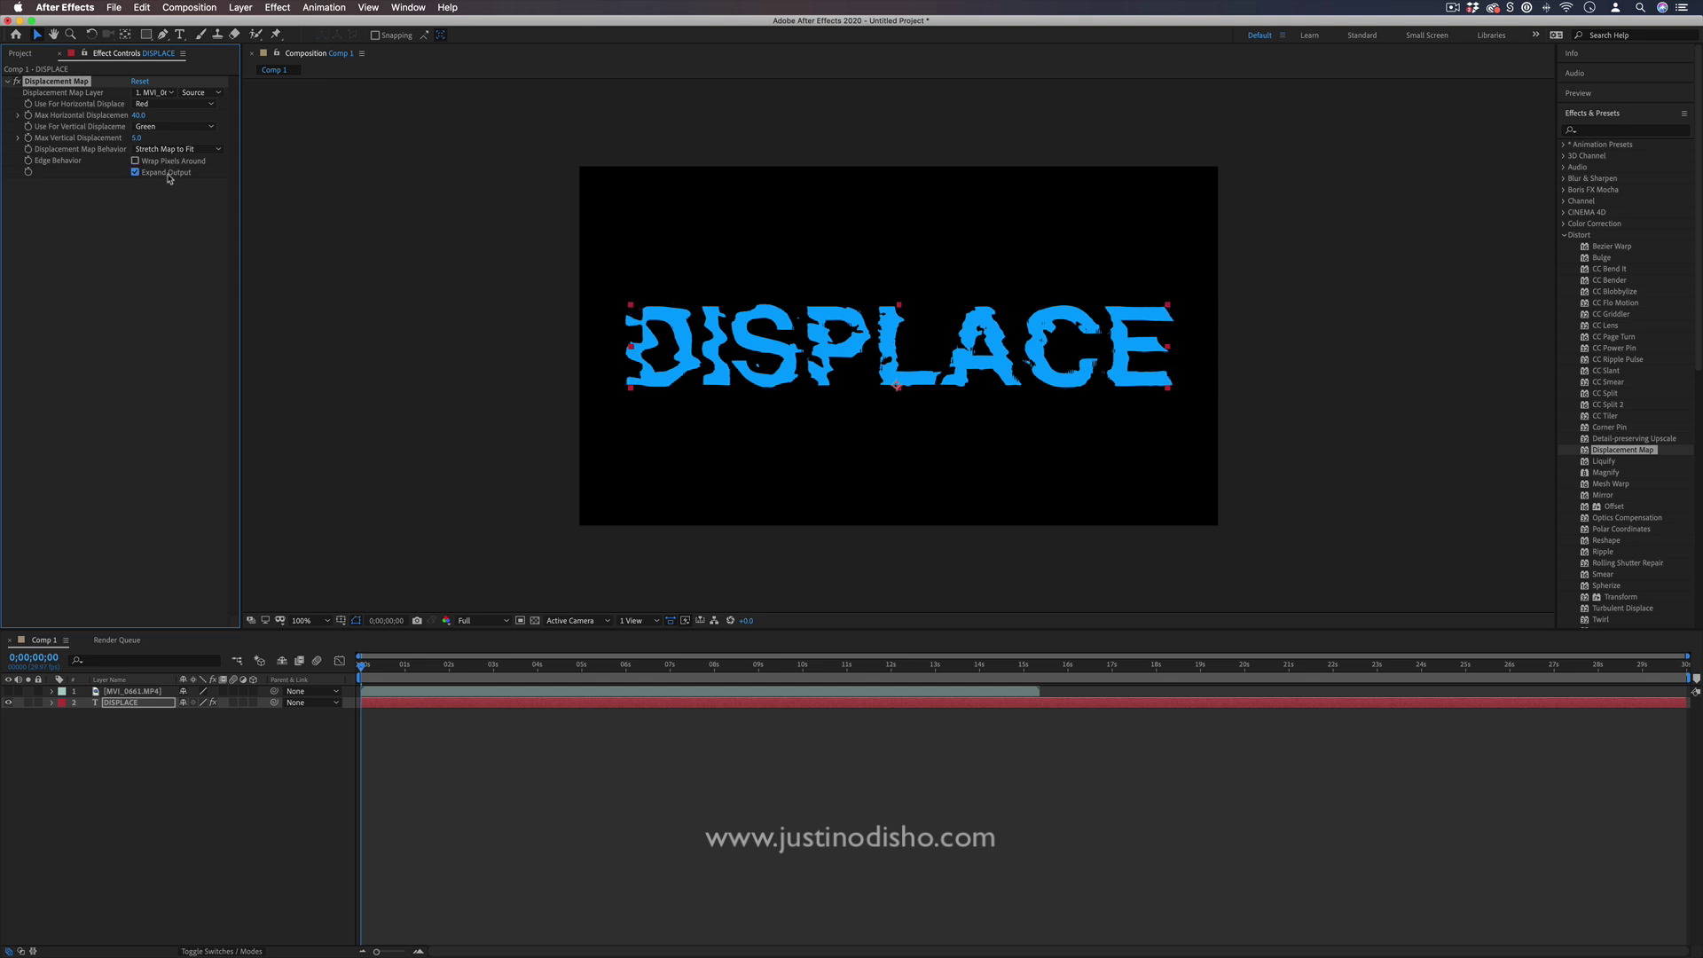
click(169, 176)
Preview the composition while toggling the MVI_0661.MP4 layer's visibility on and off.
key(space)
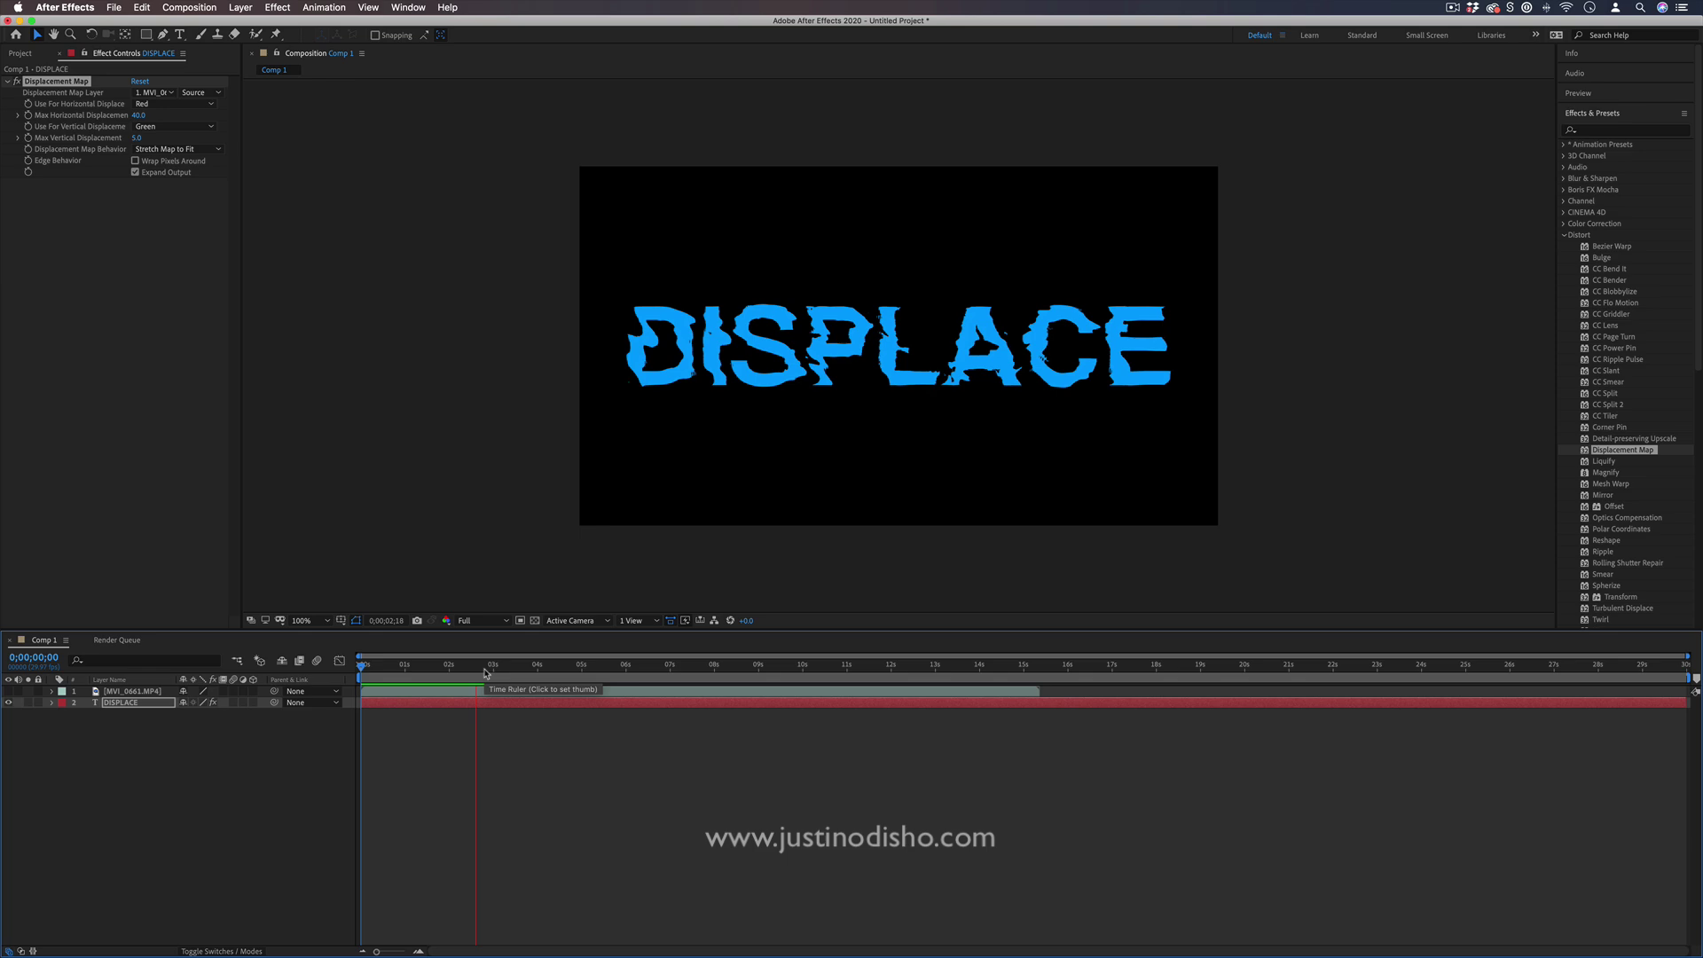
click(9, 692)
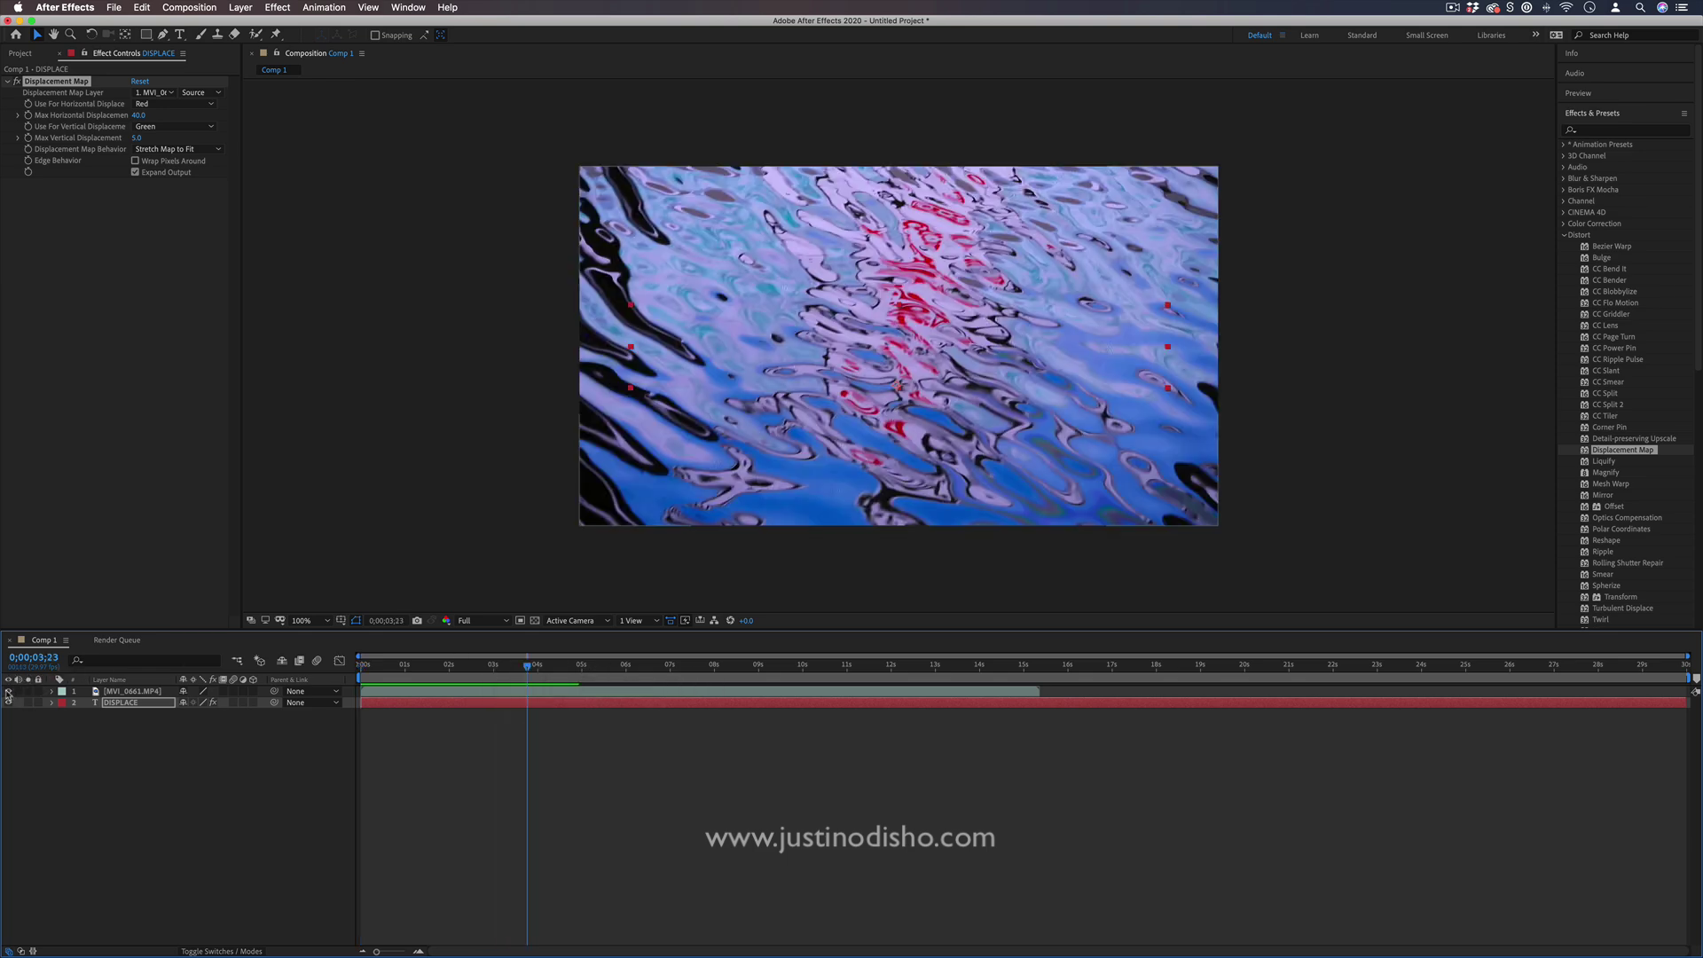
click(9, 692)
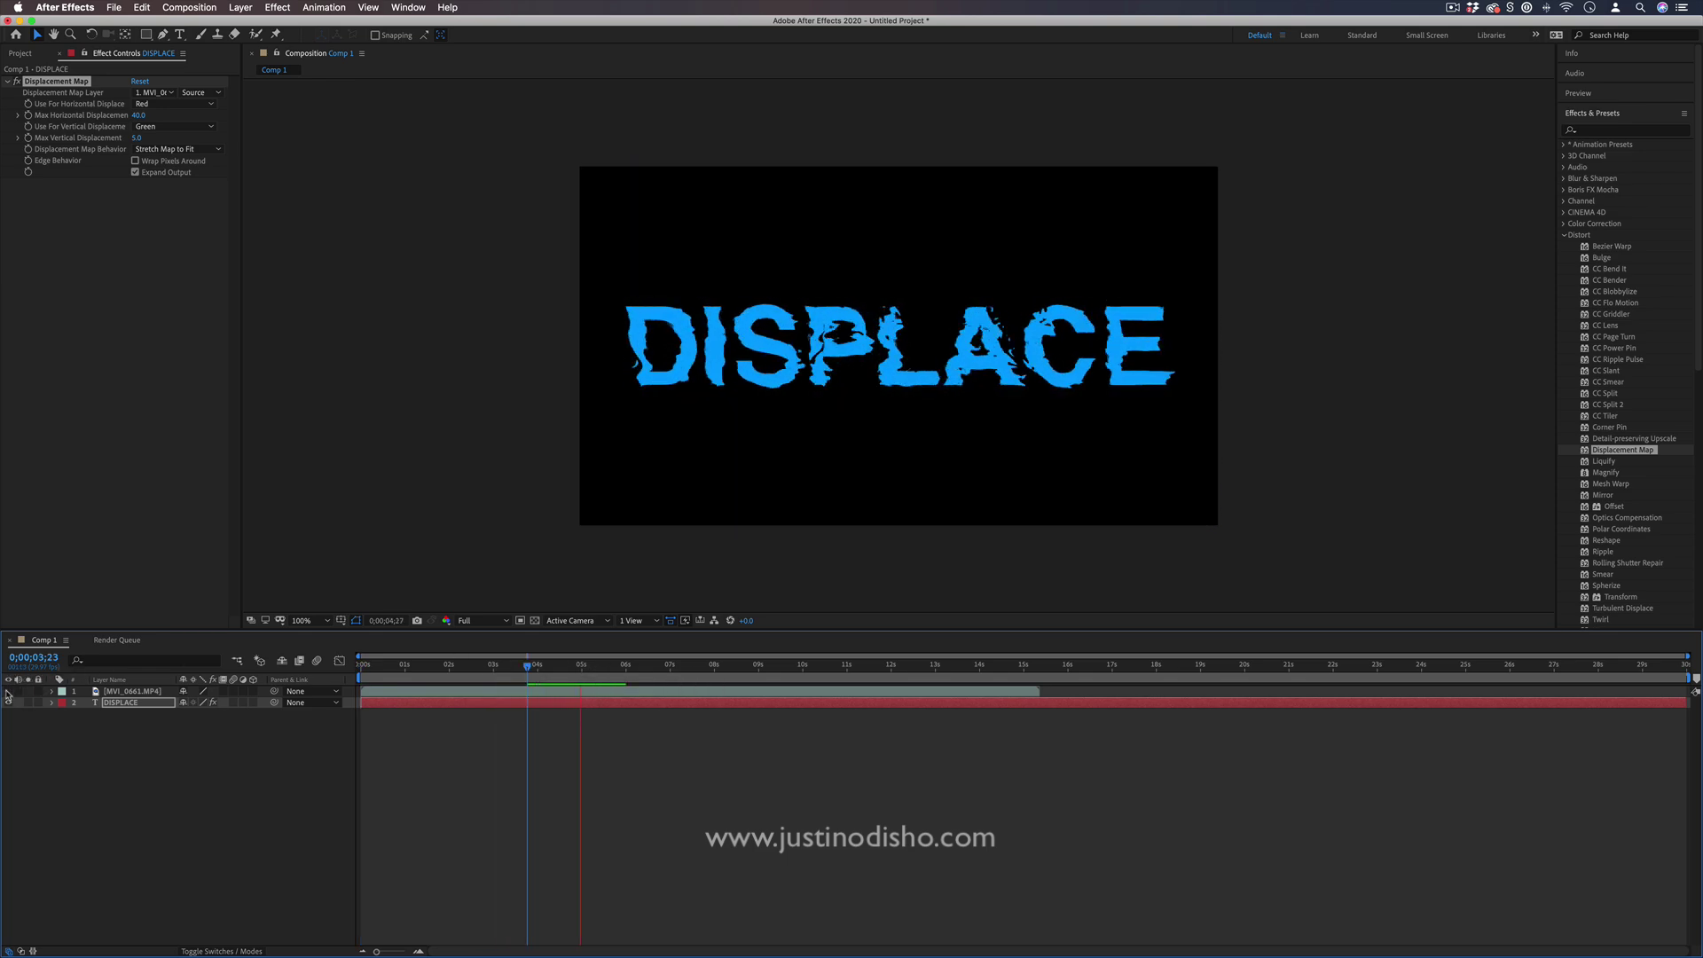
click(9, 692)
click(9, 692)
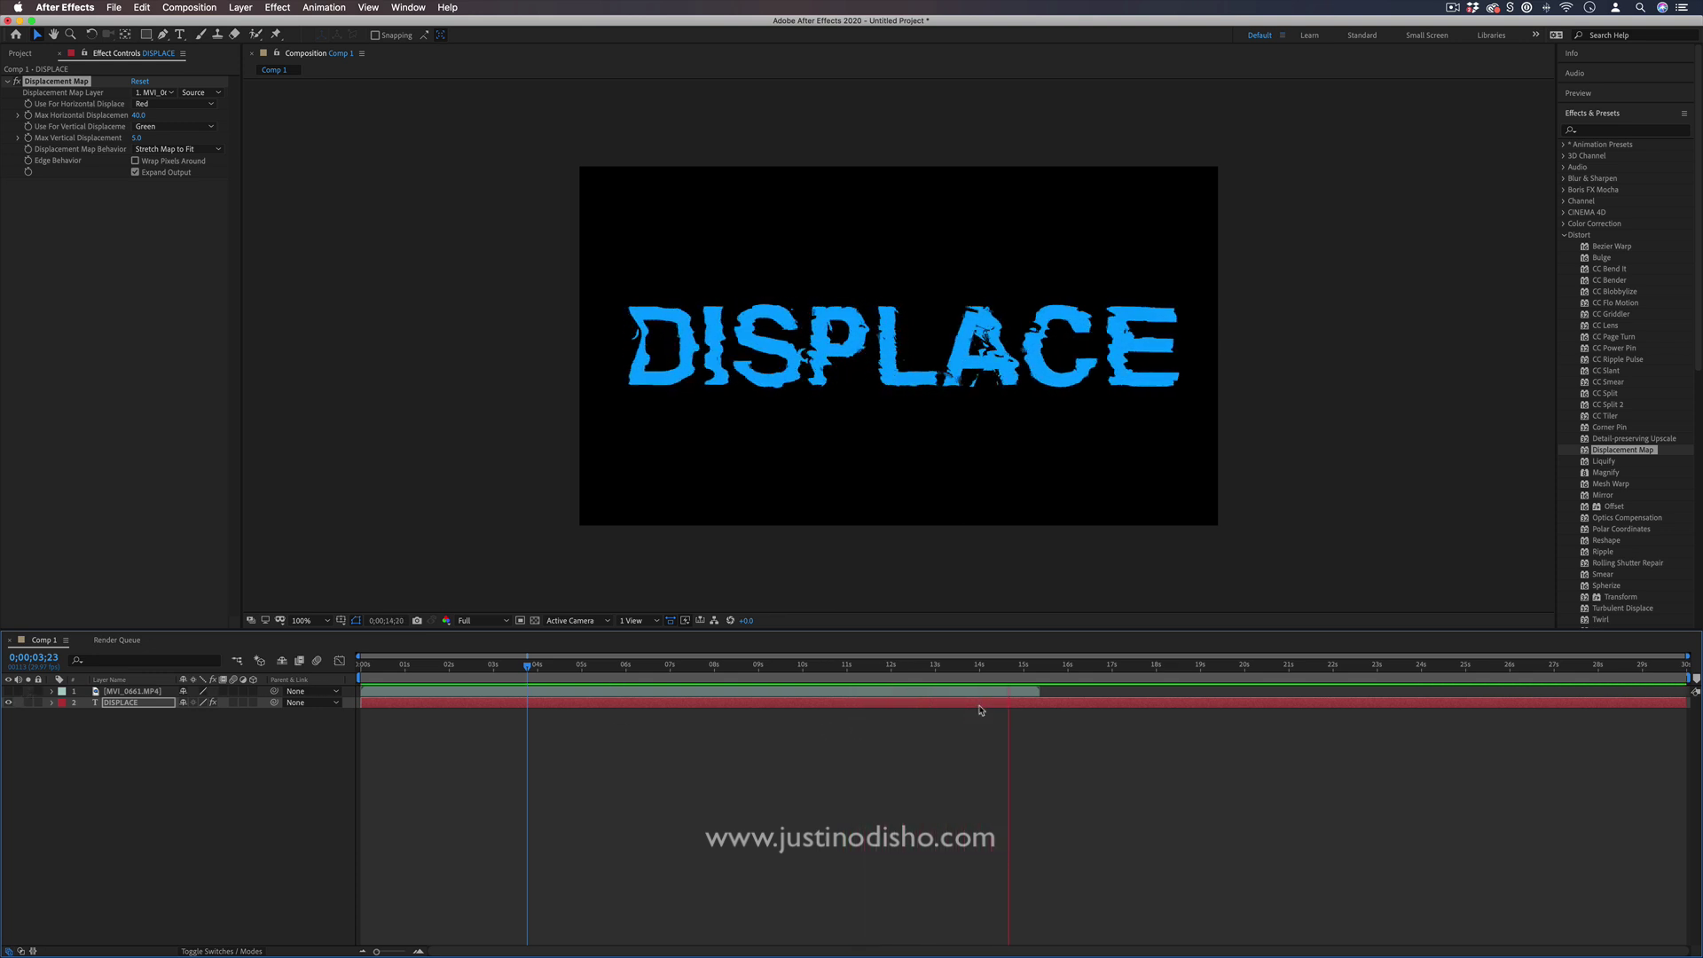
key(space)
click(1652, 453)
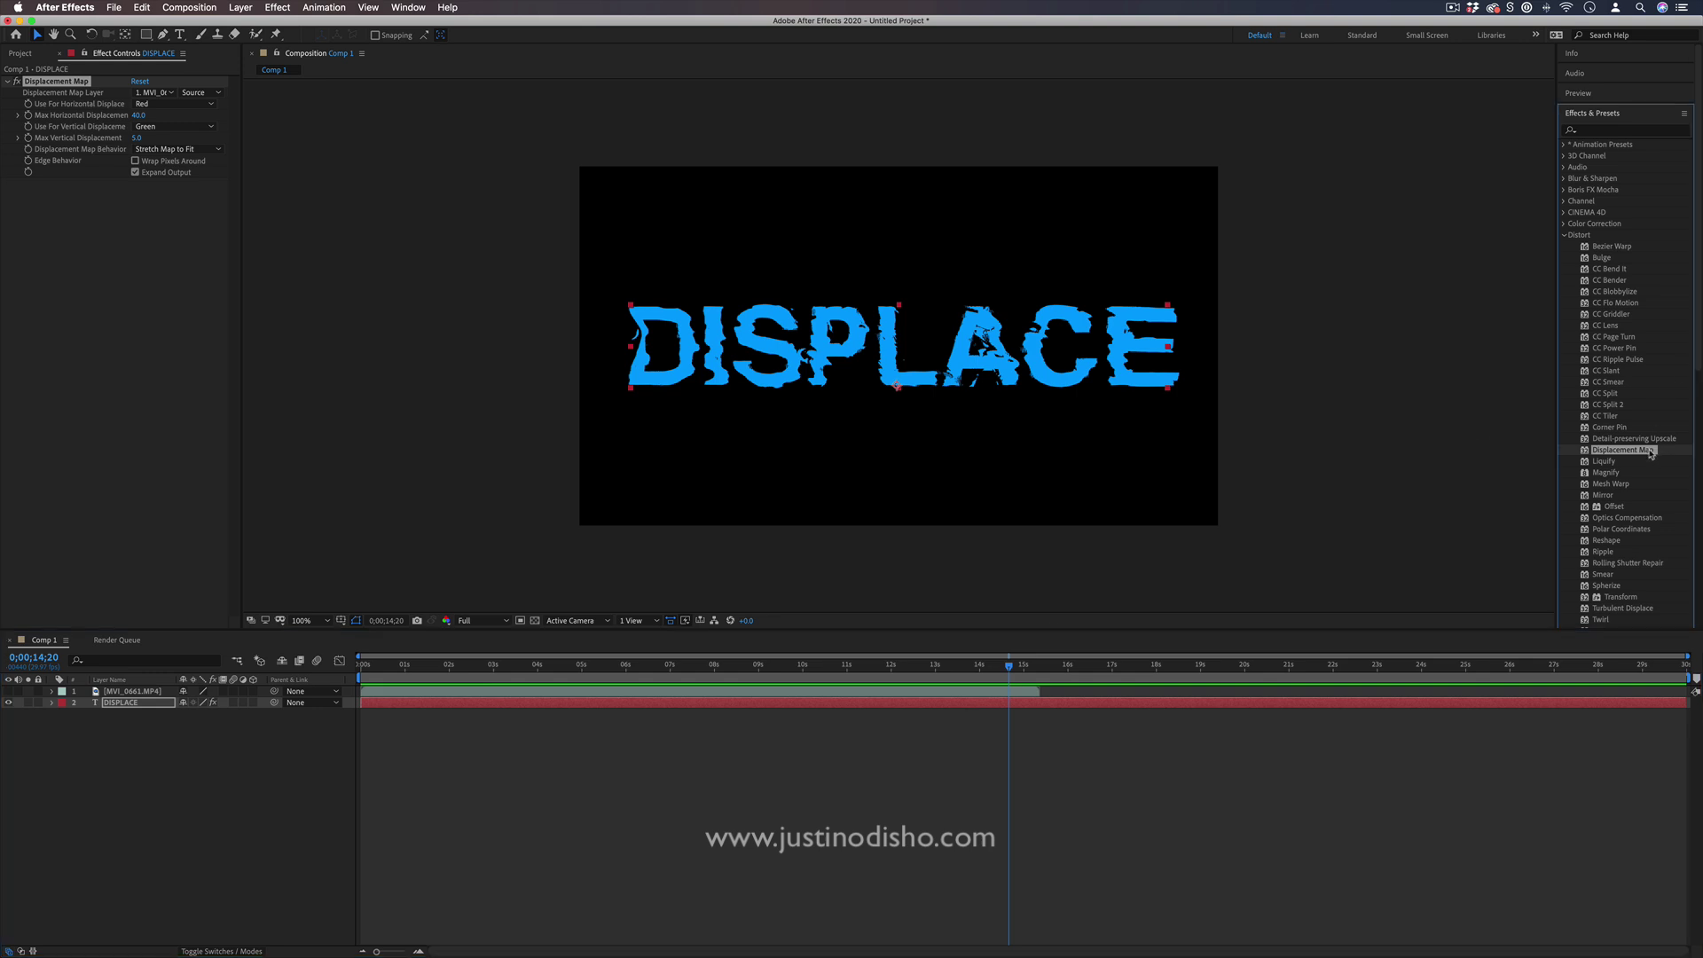